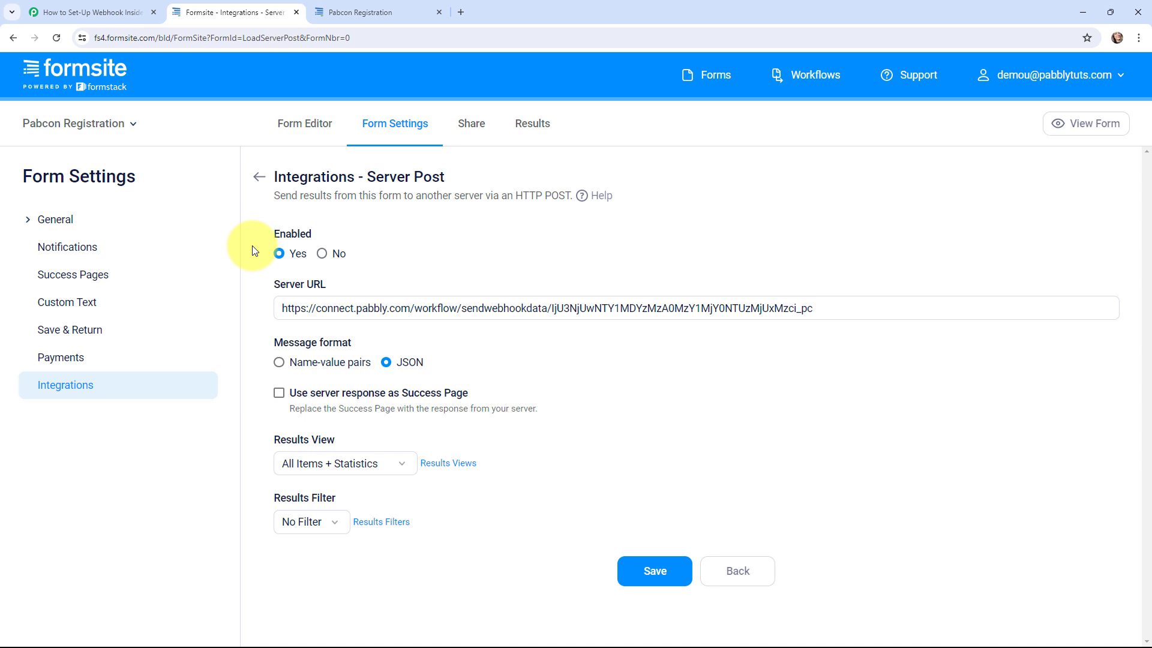
left_click(90, 12)
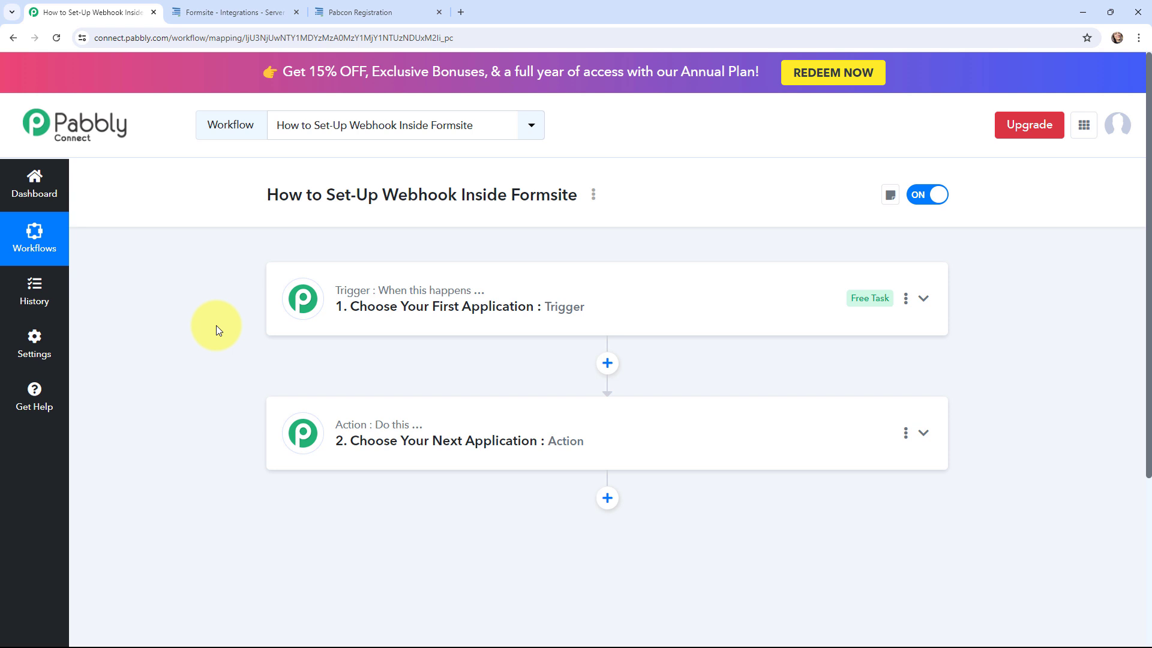
left_click(378, 12)
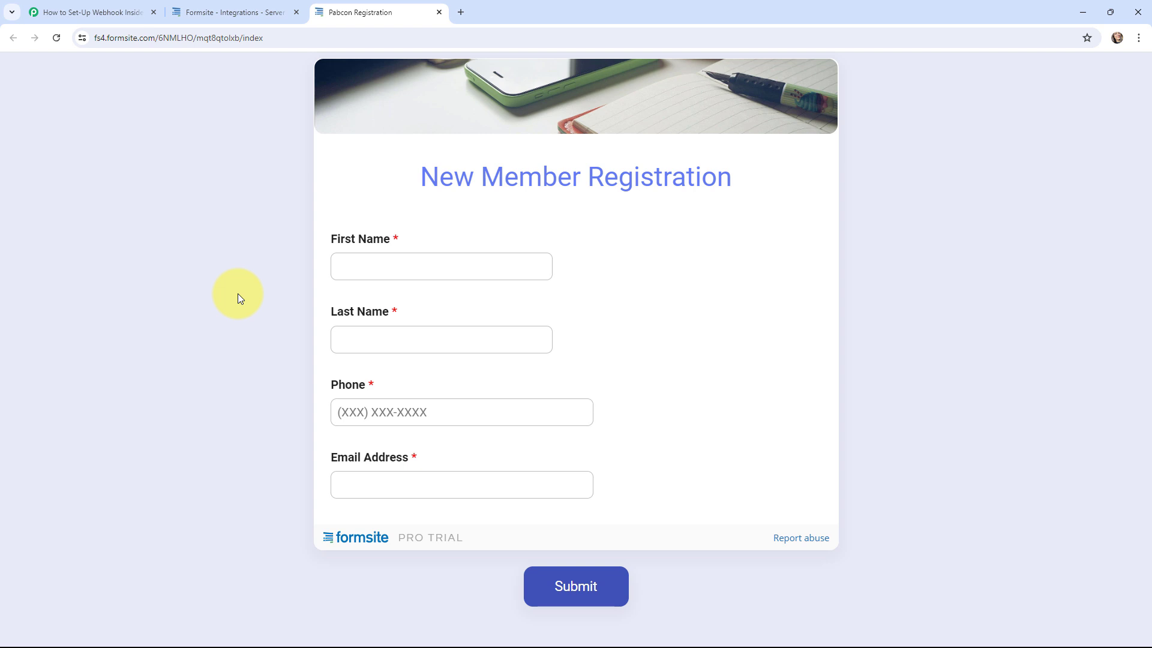
Switch to the Pabbly Connect workflow and set its trigger to Formsite with the New Form Result event.
left_click(129, 9)
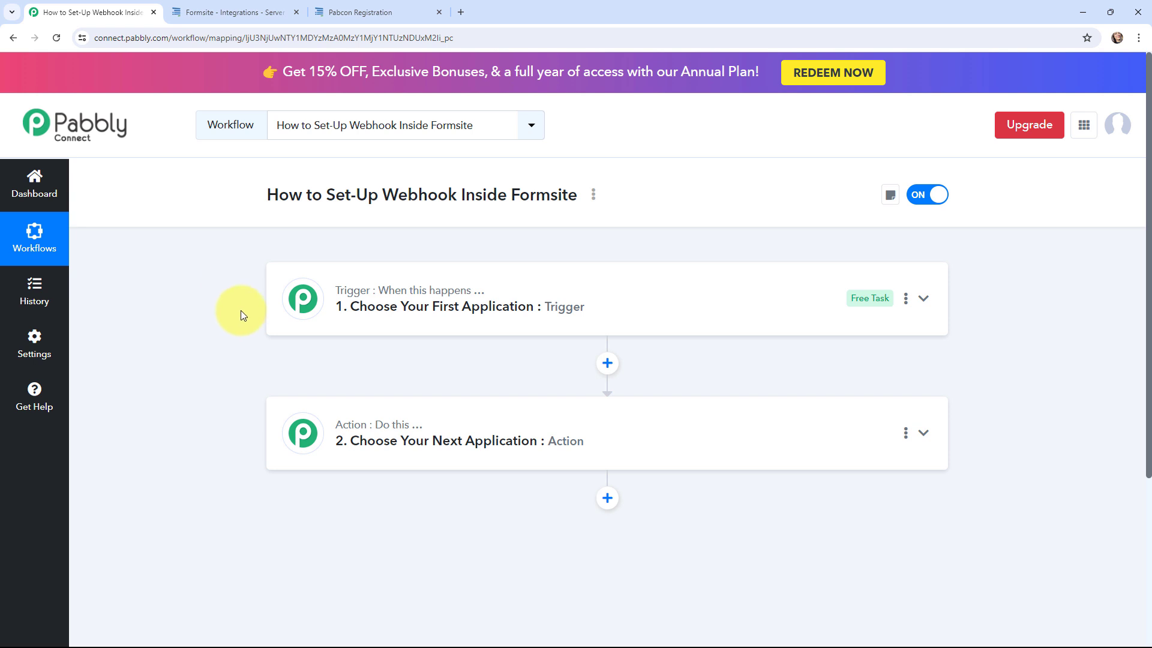
left_click(282, 294)
left_click(329, 387)
type("f")
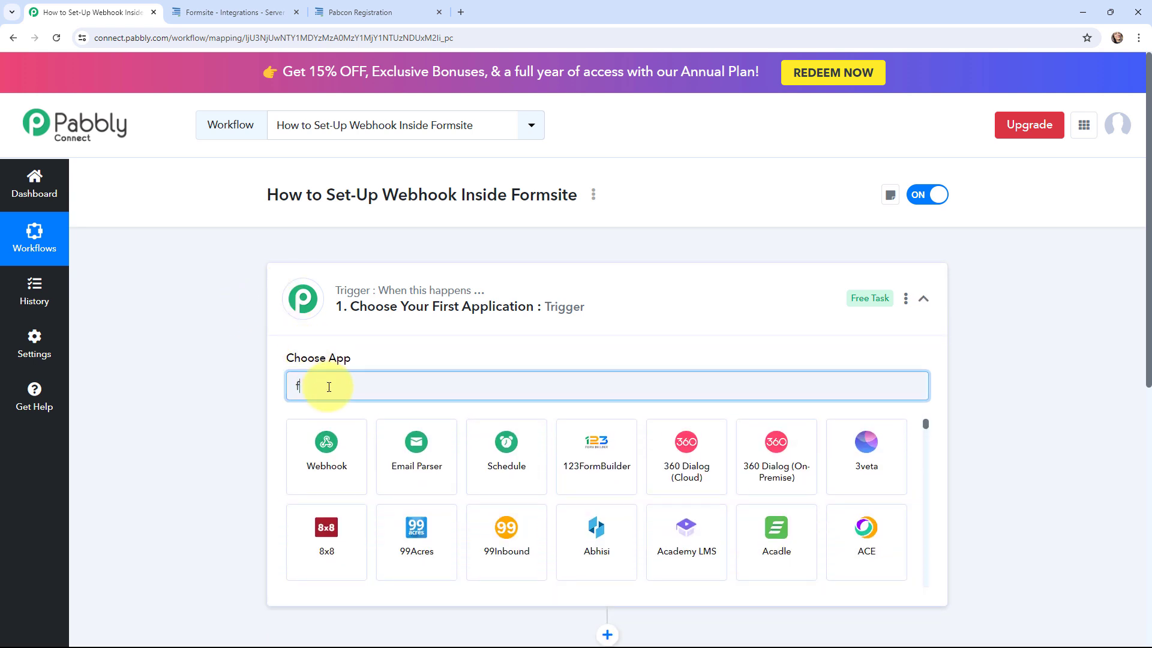
type("ormsite")
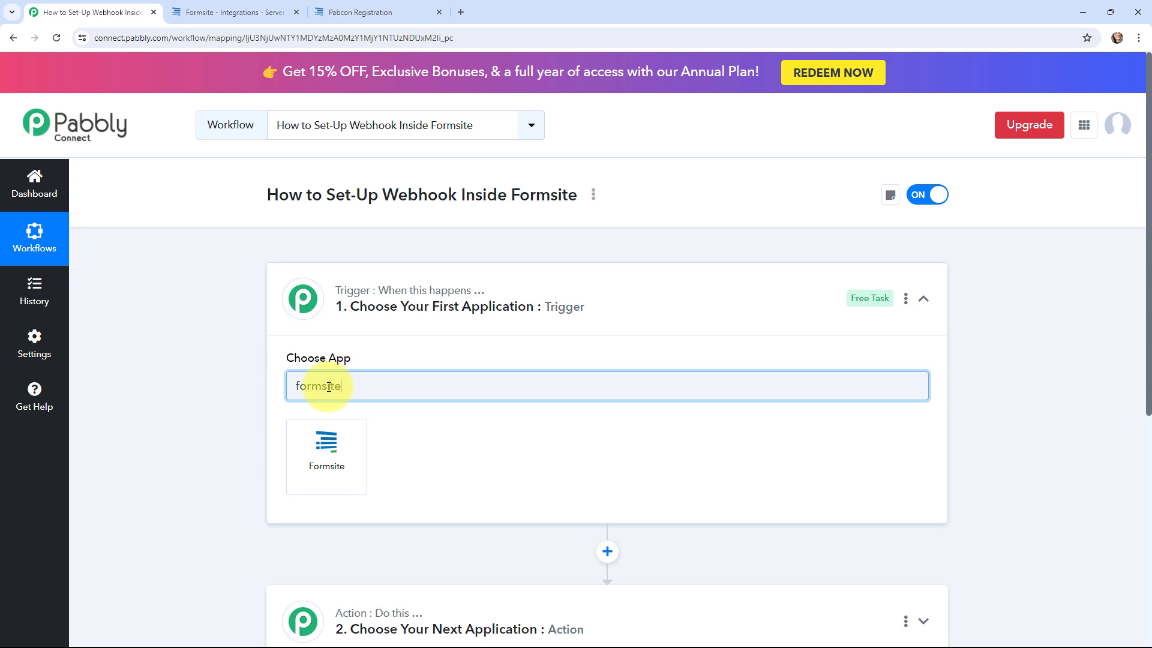
left_click(327, 438)
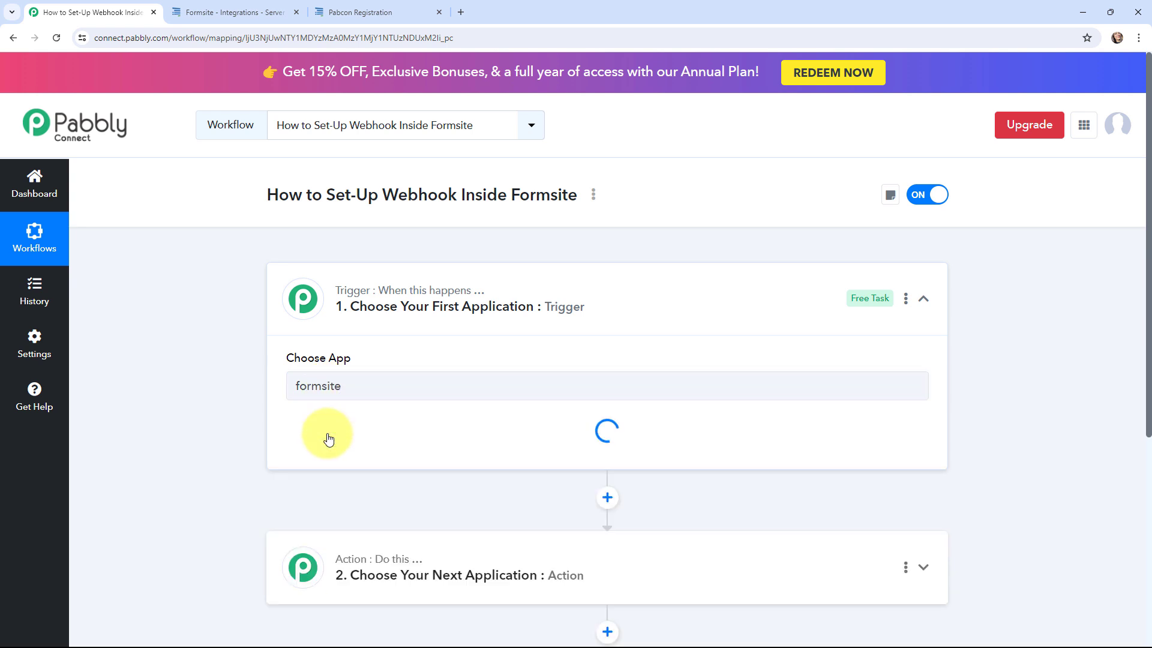
left_click(329, 447)
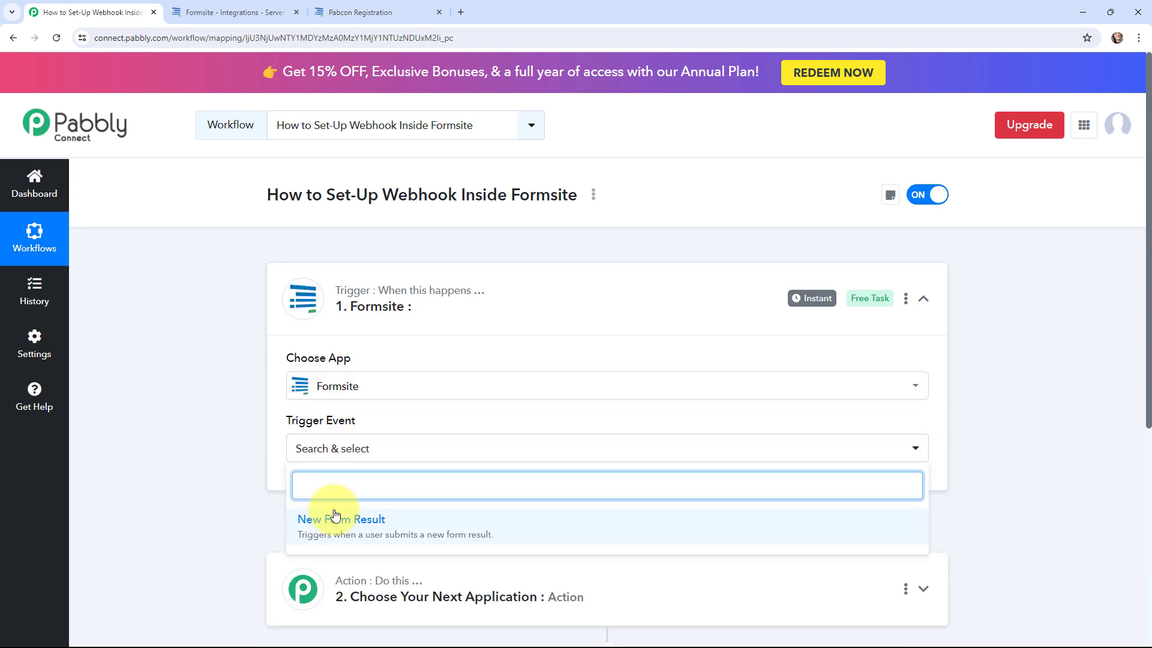
left_click(388, 520)
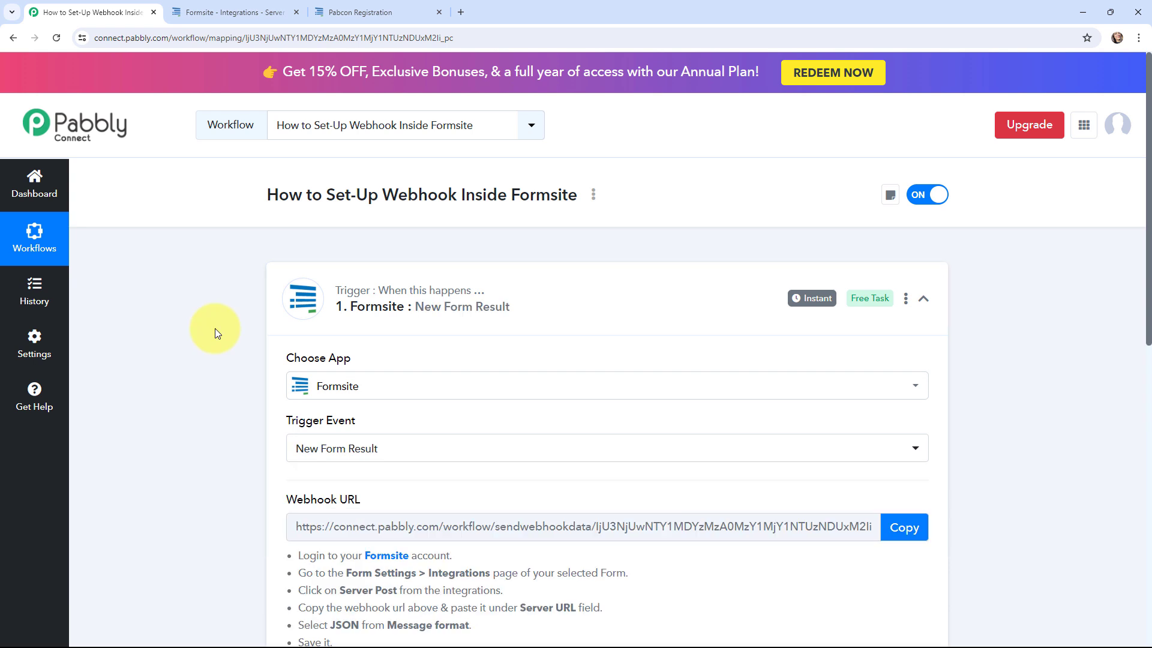
Examine the setup instructions below the Formsite trigger's webhook URL.
scroll(215, 328, "down", 3)
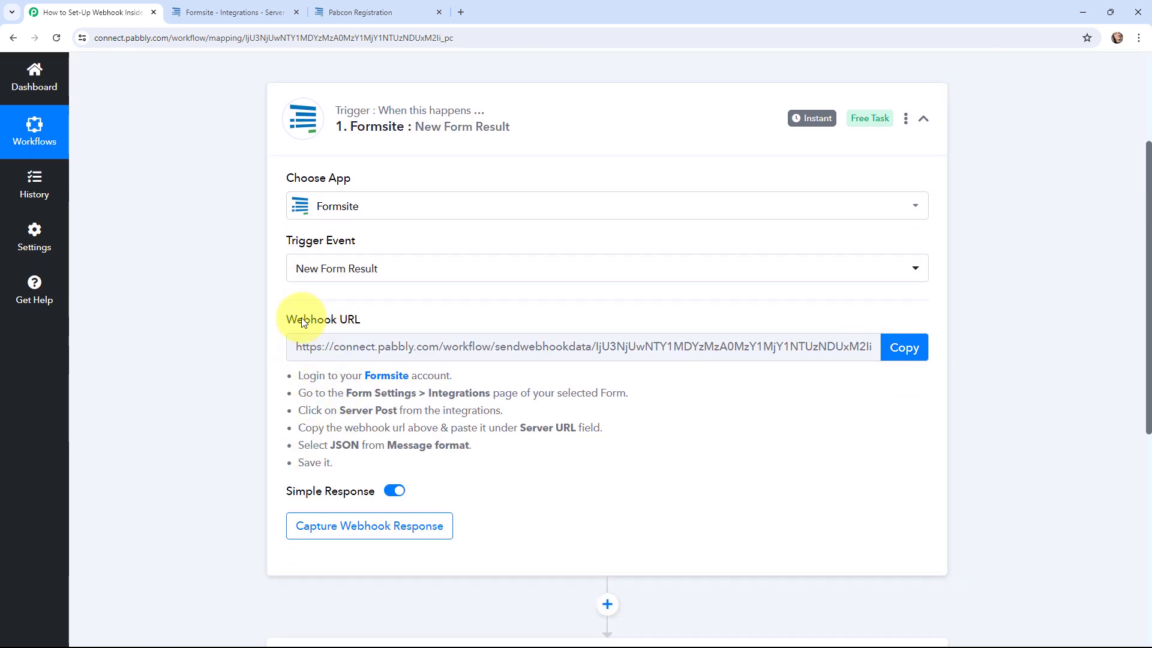
left_click_drag(280, 376, 337, 464)
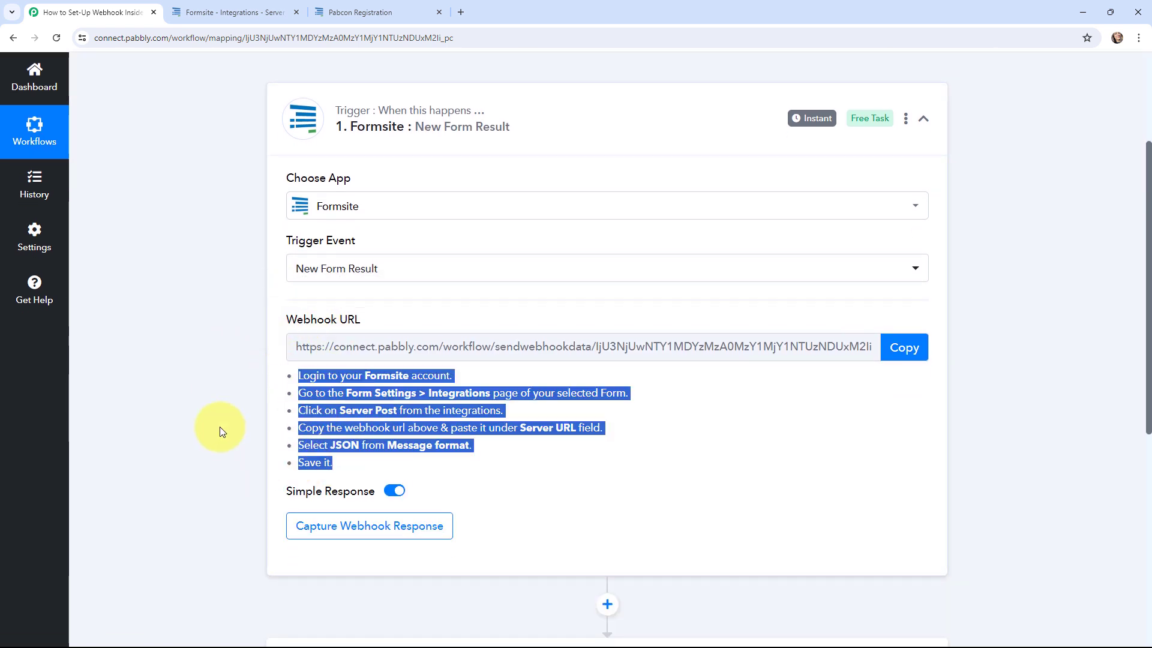
left_click(208, 411)
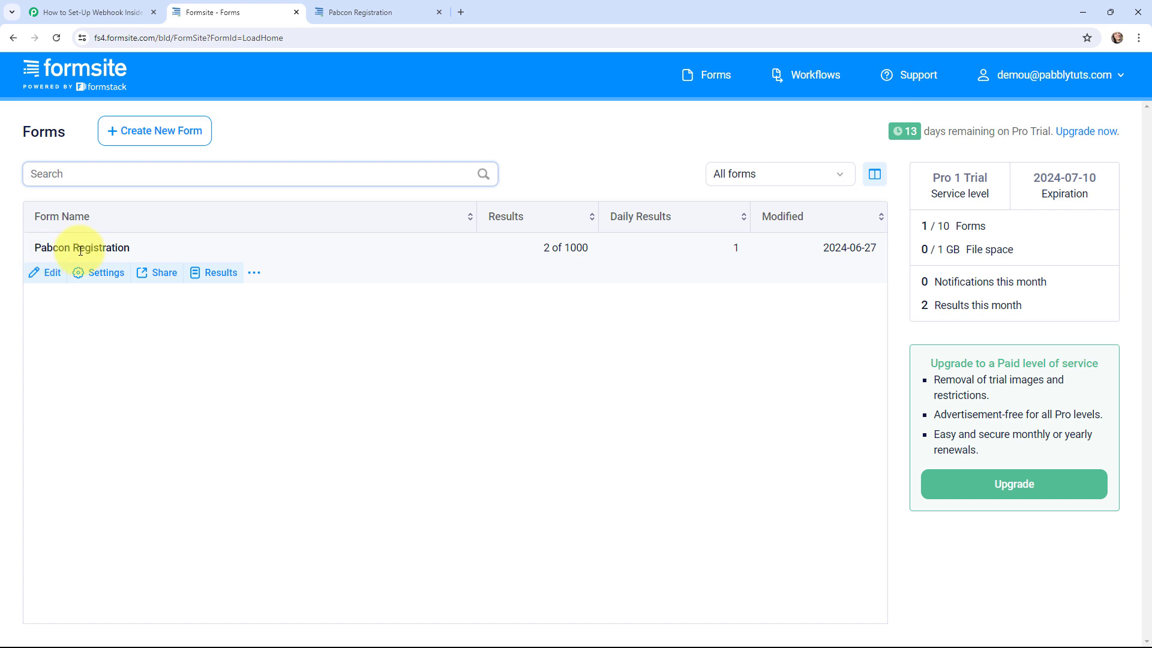
Open the Server Post integration for editing in the Pabcon Registration form's settings in Formsite.
left_click(105, 274)
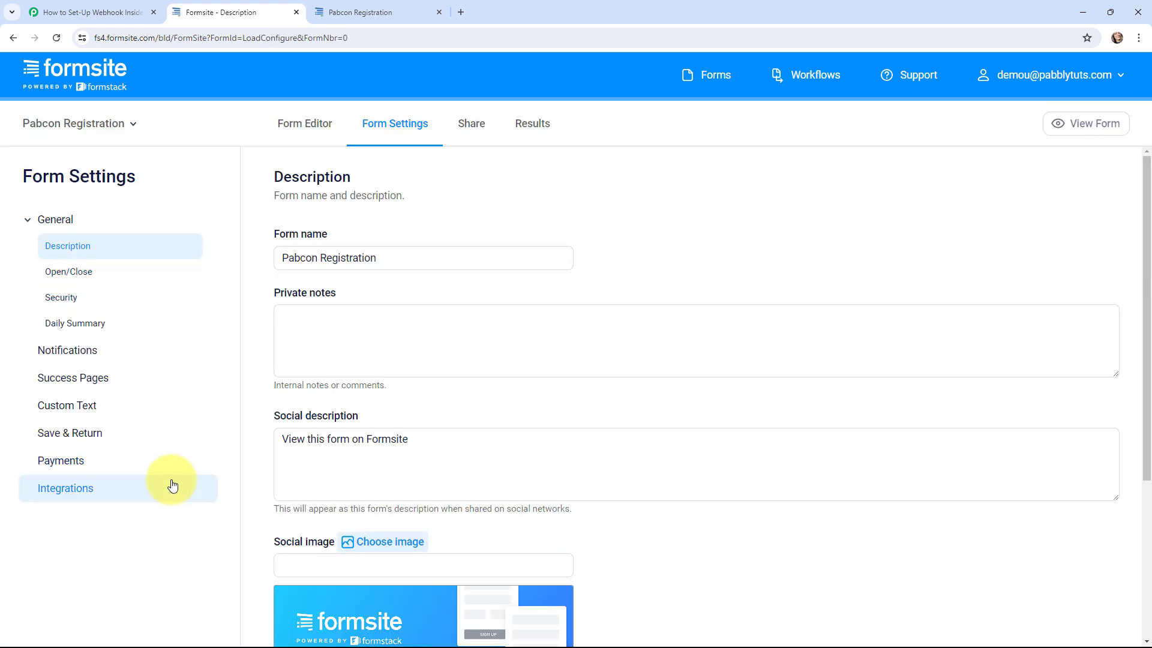
left_click(163, 489)
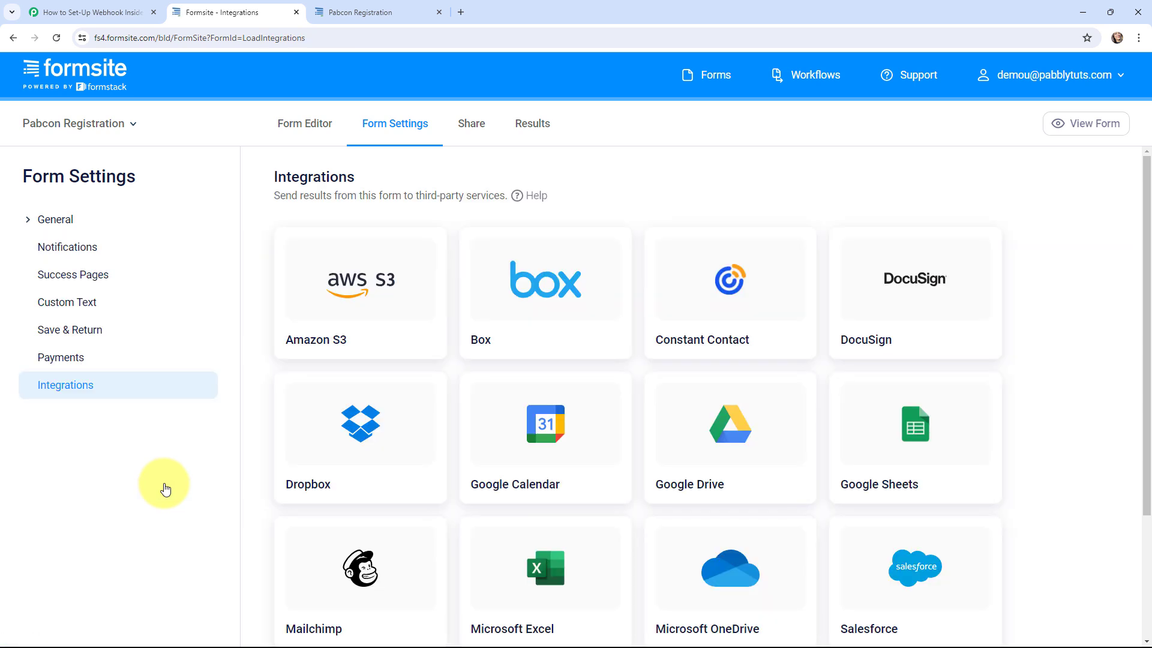
scroll(450, 416, "down", 3)
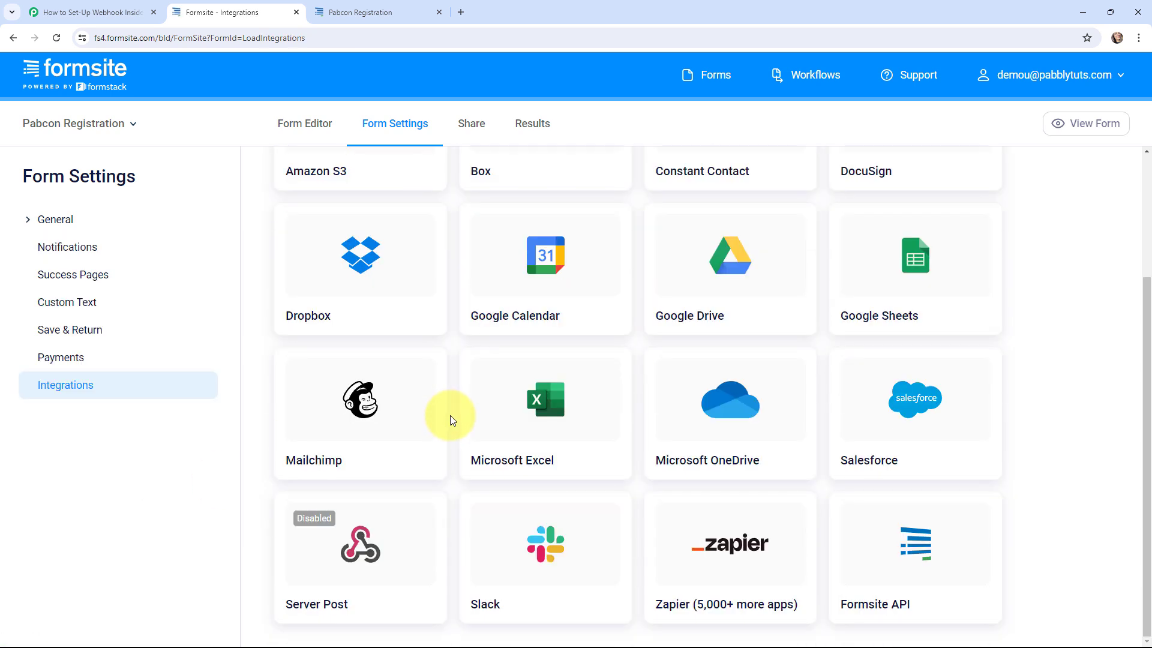
mouse_move(401, 528)
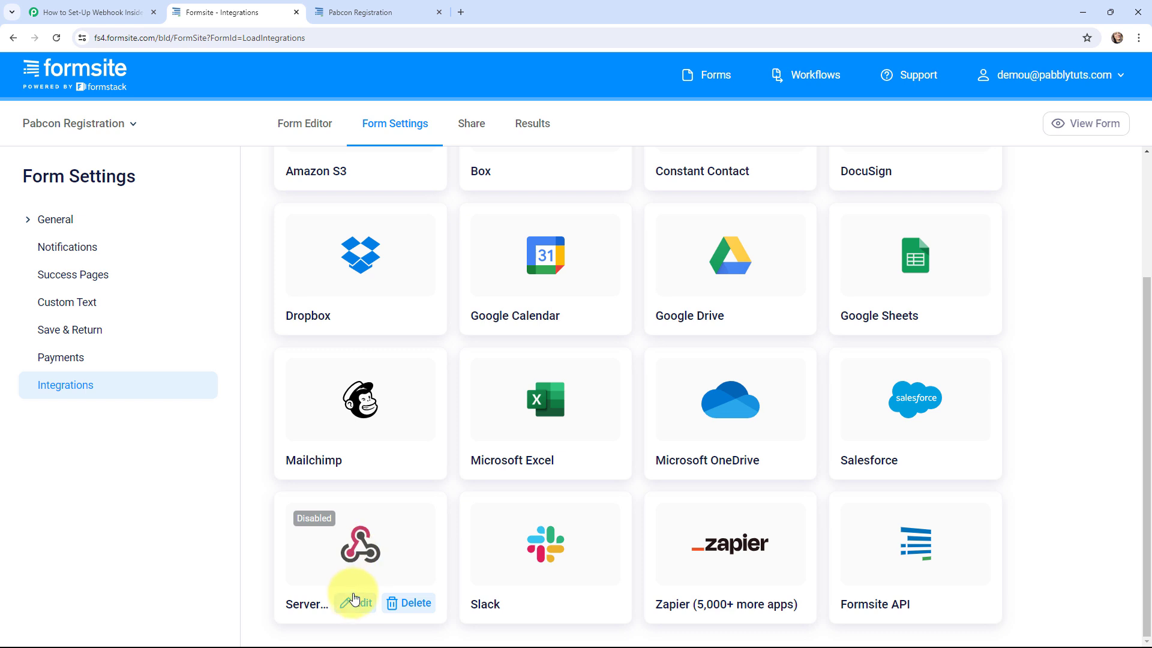
left_click(354, 603)
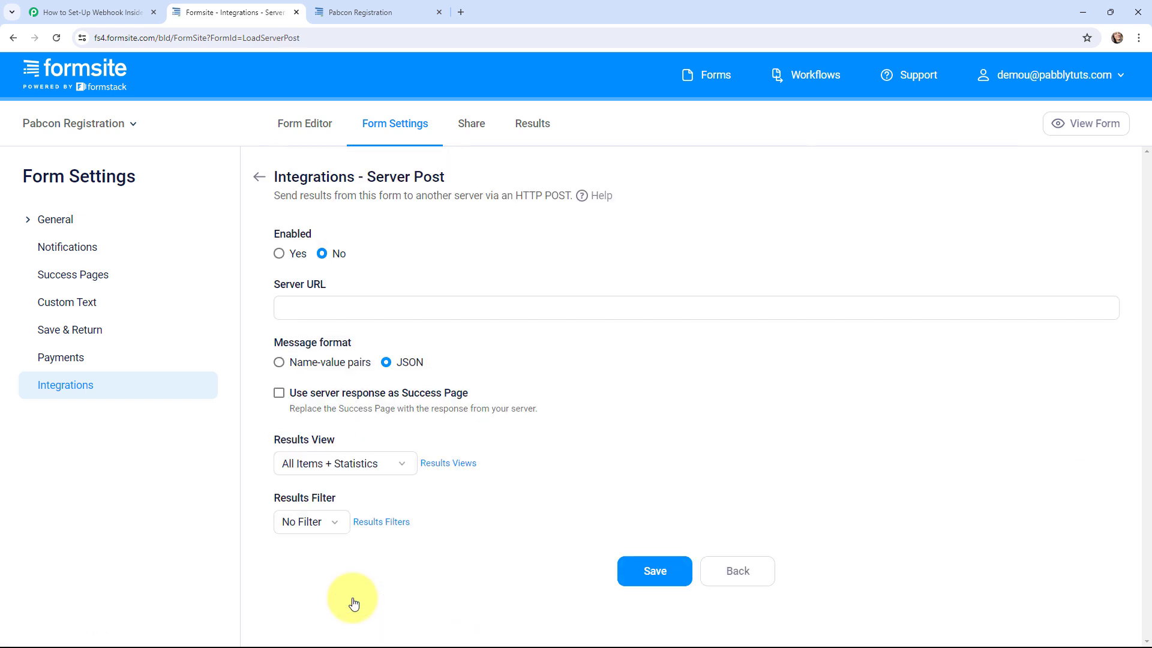
Enable Server Post, copy the trigger's webhook URL from Pabbly Connect into the Server URL field, and save the integration.
left_click(281, 254)
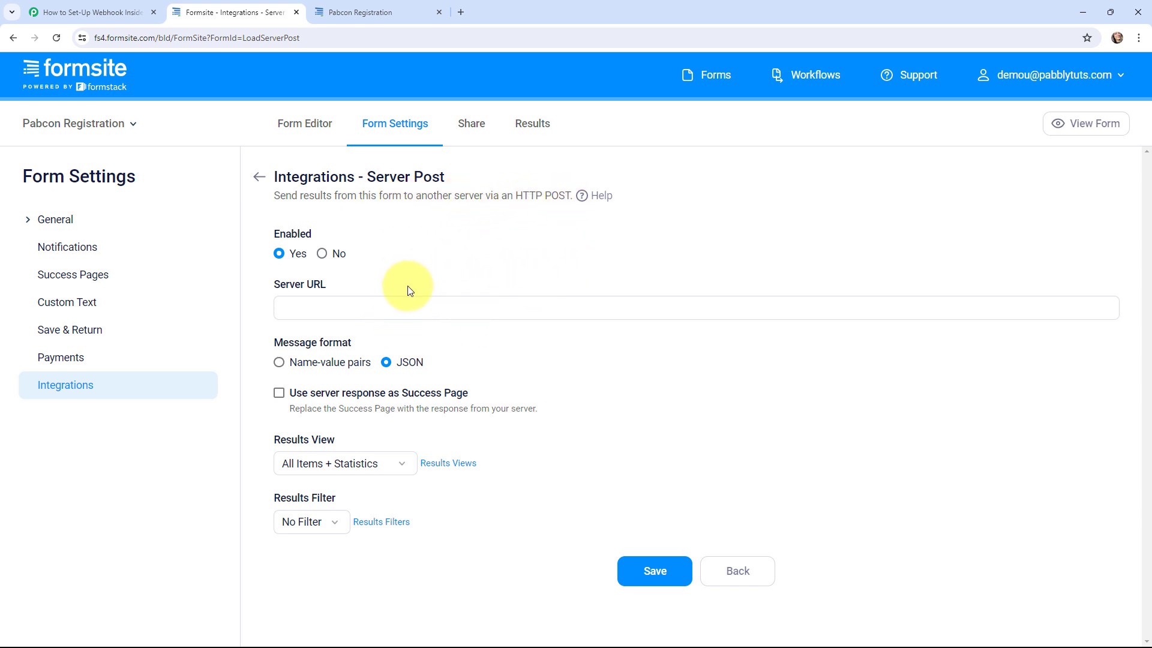
left_click(90, 12)
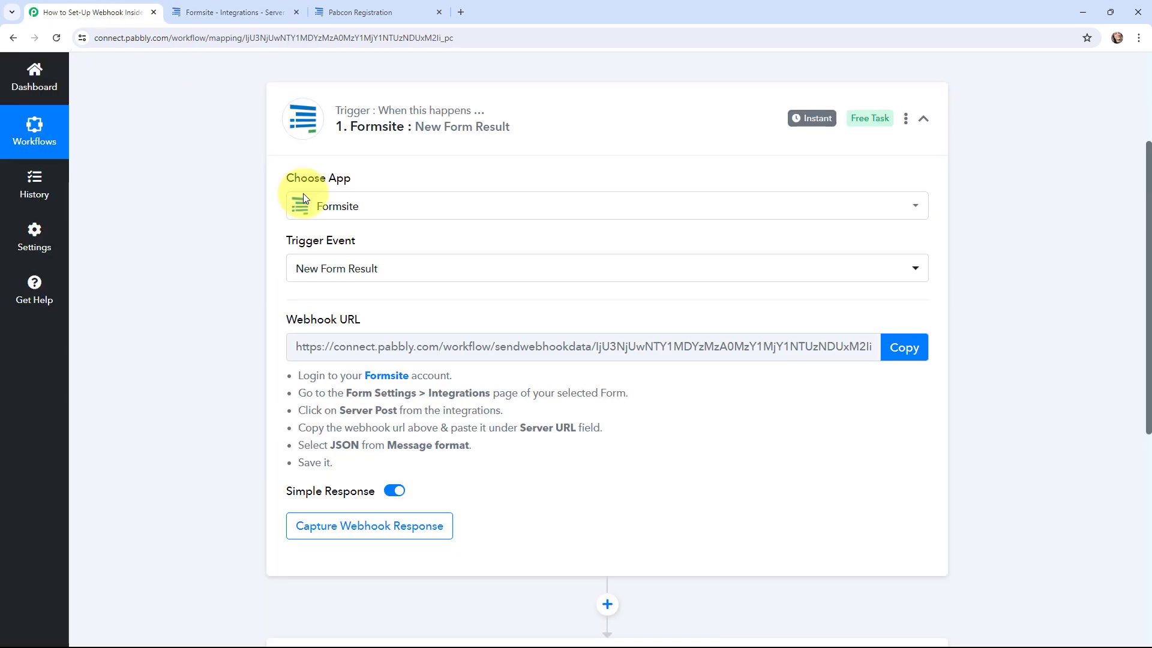
left_click(900, 347)
left_click(282, 7)
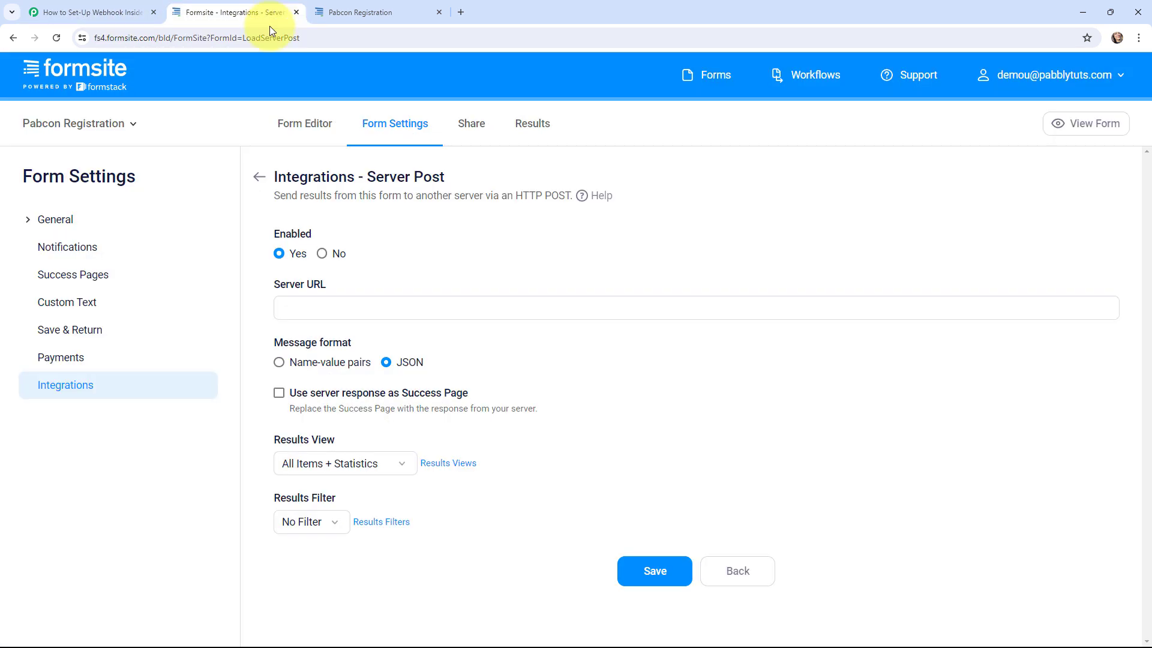
left_click(344, 304)
key("ctrl+v")
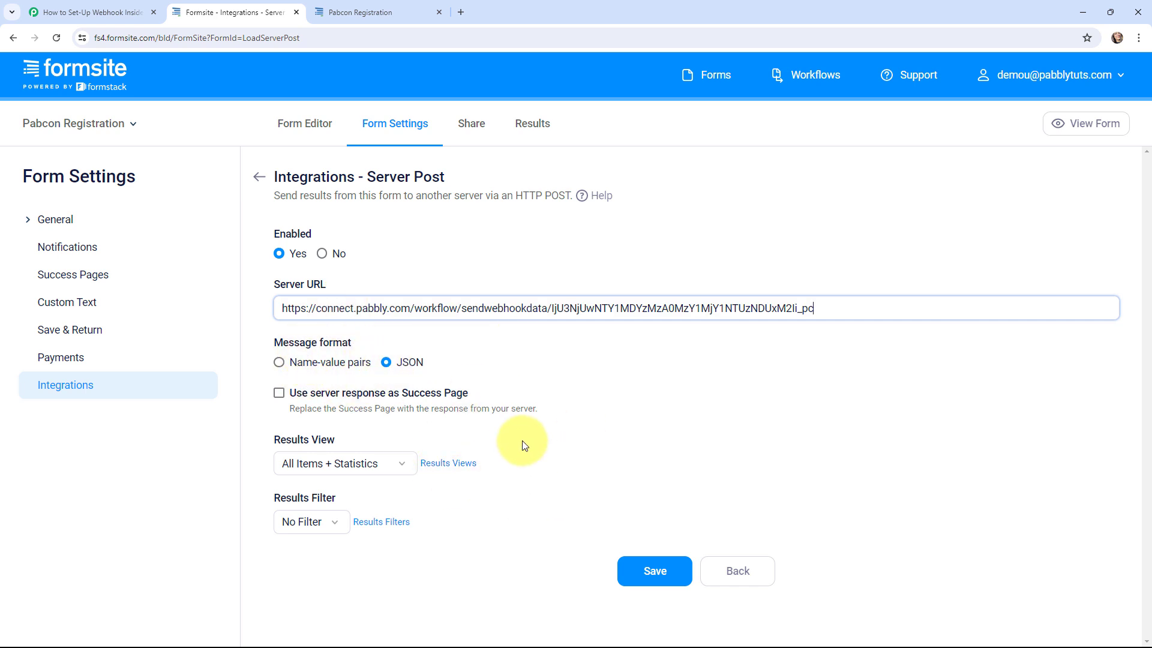
left_click(645, 575)
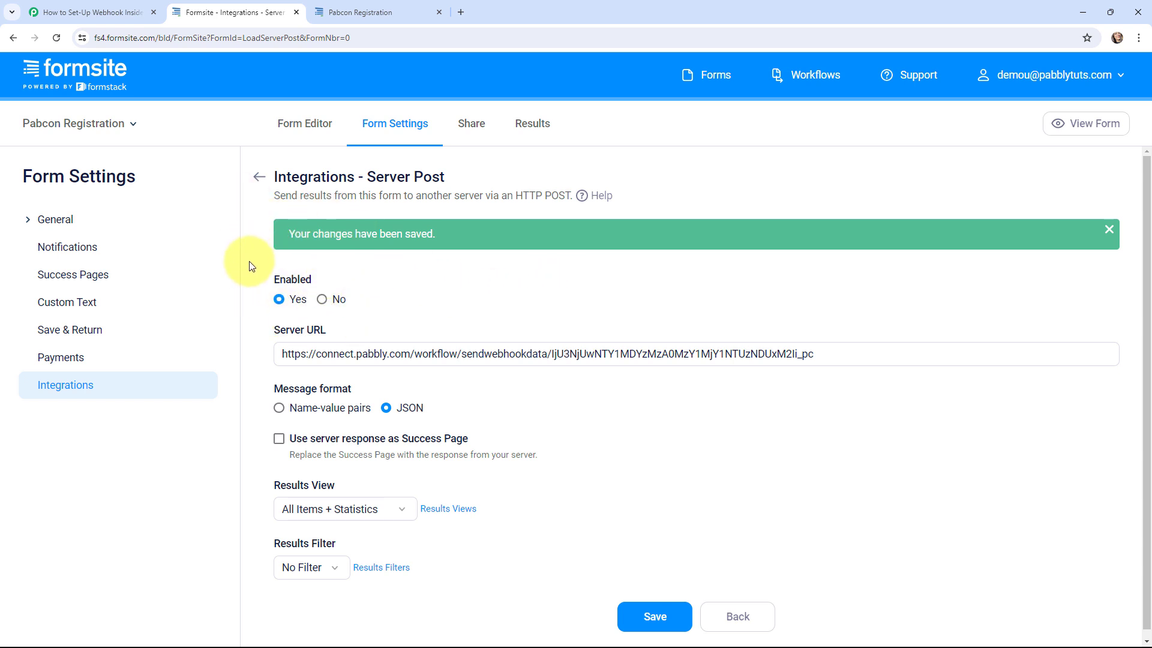
Return to the form's Integrations page and check the status of Server Post.
left_click(12, 39)
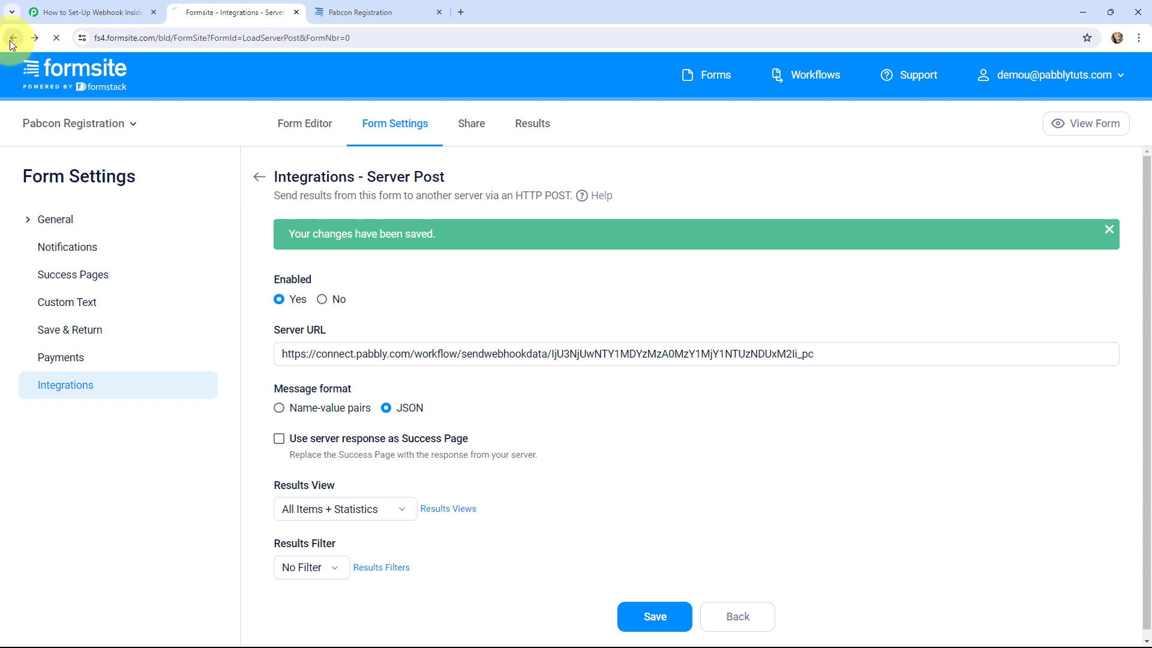
left_click(12, 39)
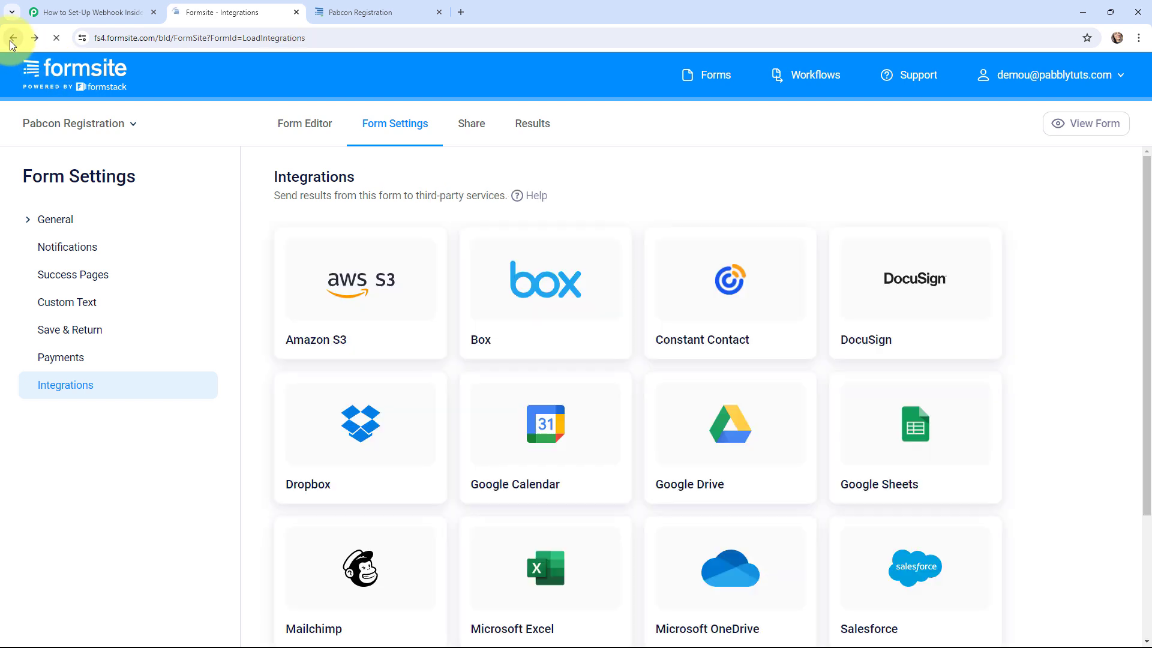
scroll(404, 321, "down", 5)
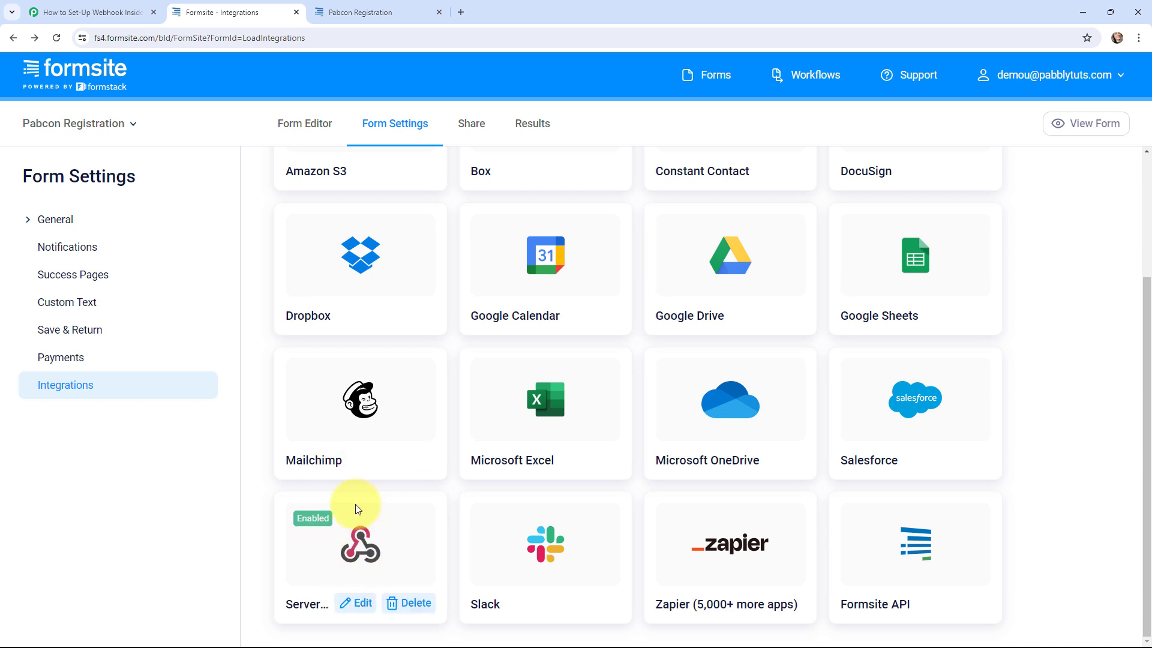
Copy the Pabcon Registration form's main link from its sharing options and open it in a new browser tab.
left_click(72, 69)
left_click(150, 276)
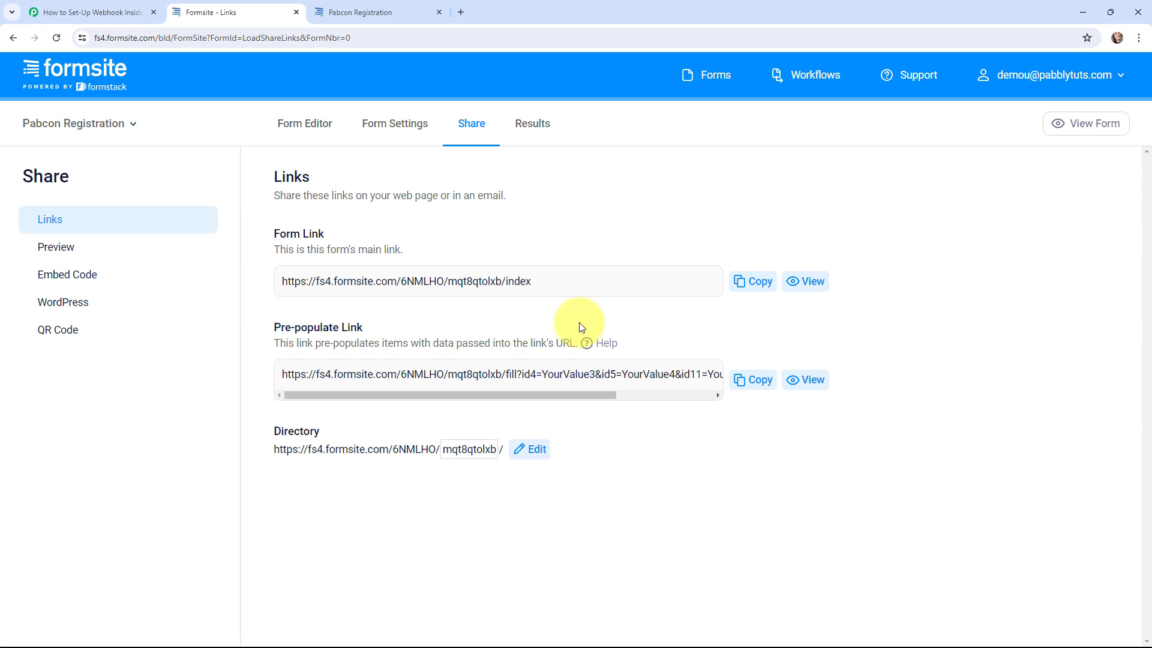
left_click(757, 281)
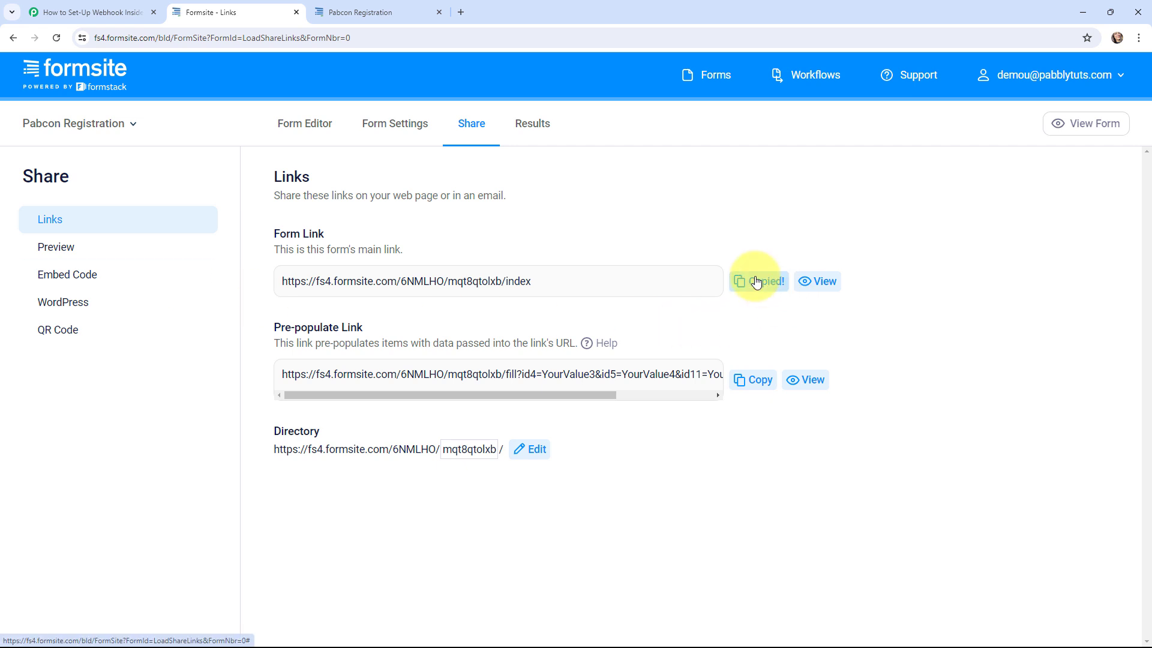
left_click(461, 11)
key("ctrl+v")
key("Return")
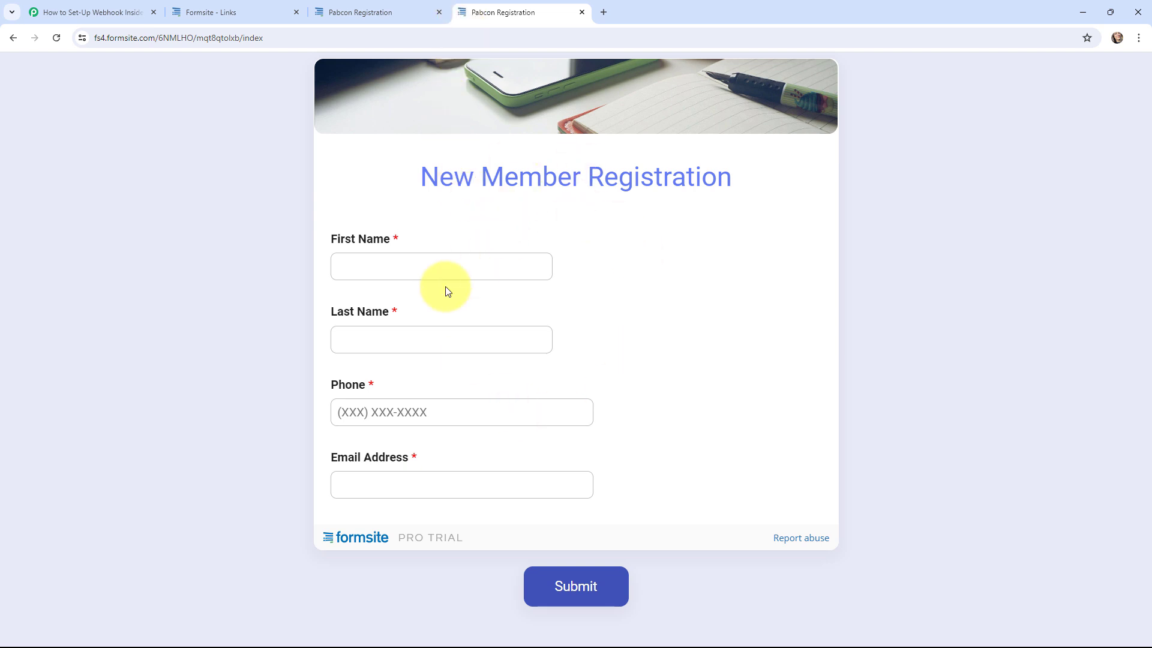
Switch to Pabbly Connect, start capturing the Formsite trigger's webhook response, and return to the registration form.
left_click(120, 11)
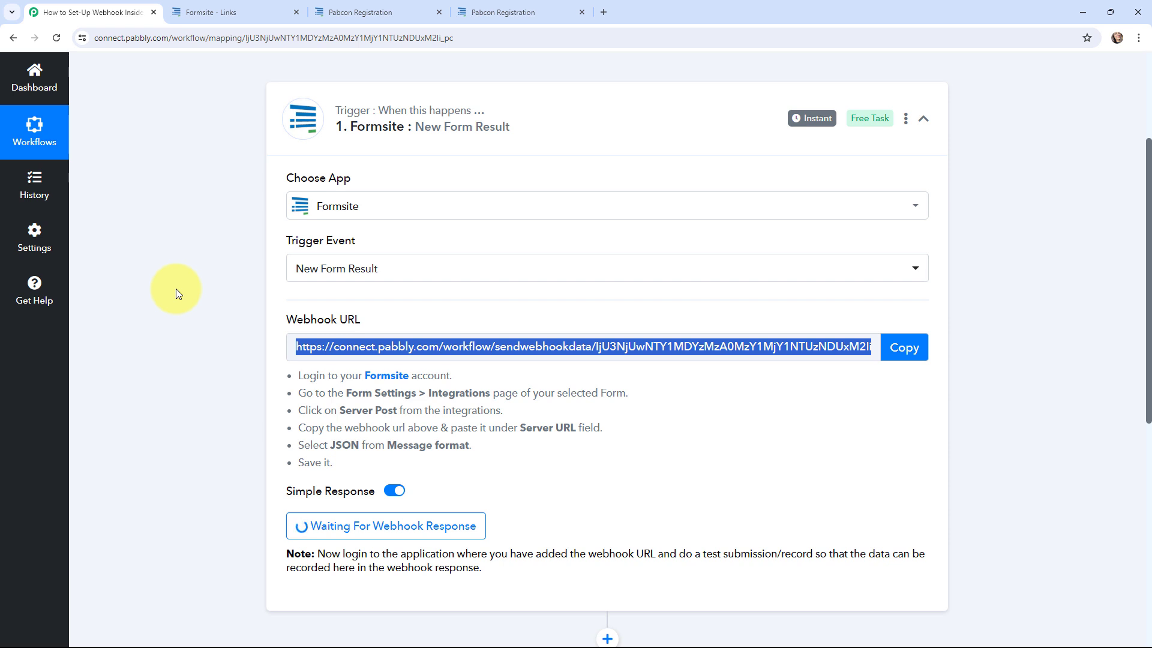
left_click(355, 12)
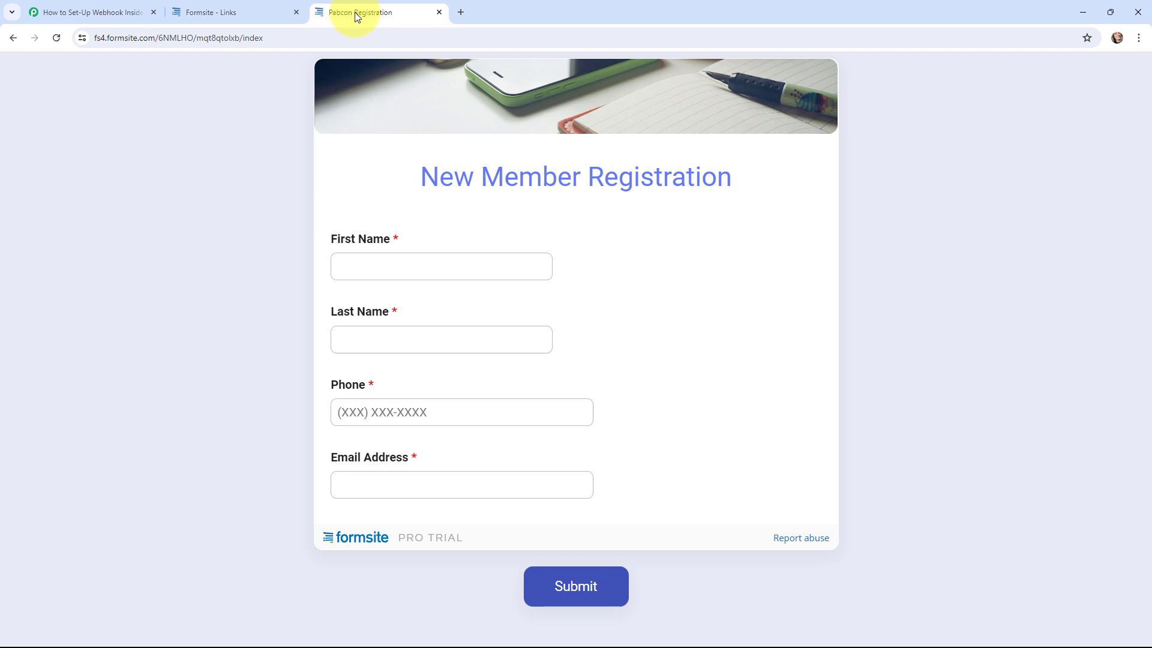
Fill in the New Member Registration form with a test first name, last name, phone number and email address, and submit it.
left_click(435, 270)
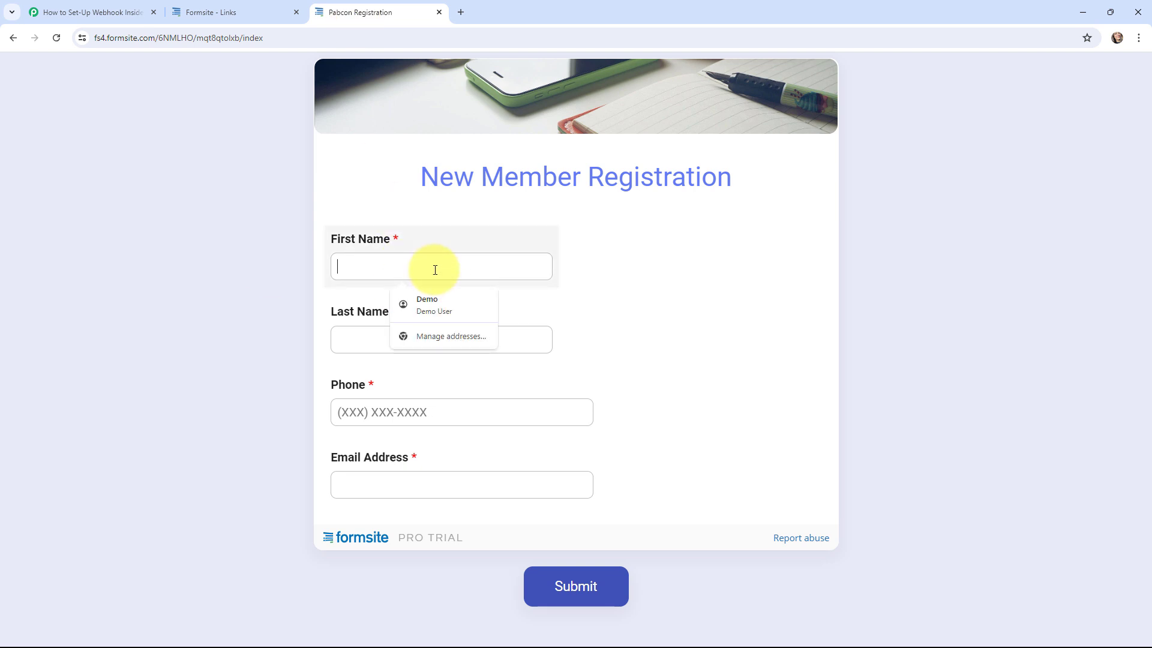
type("Demo")
left_click(373, 332)
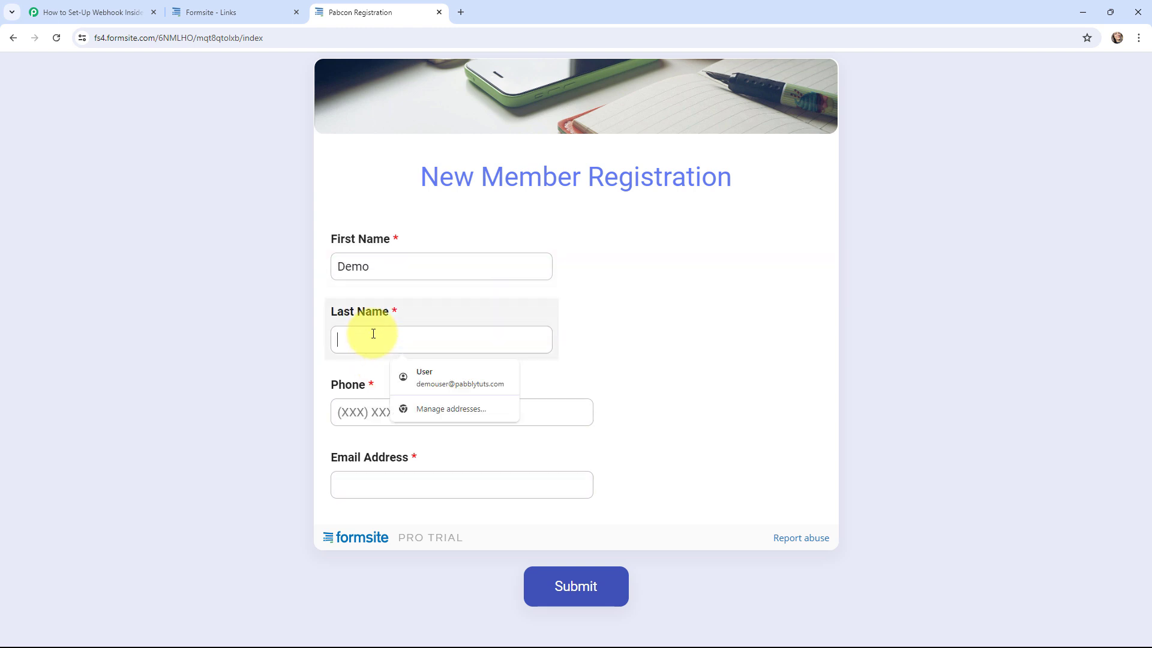
type("User")
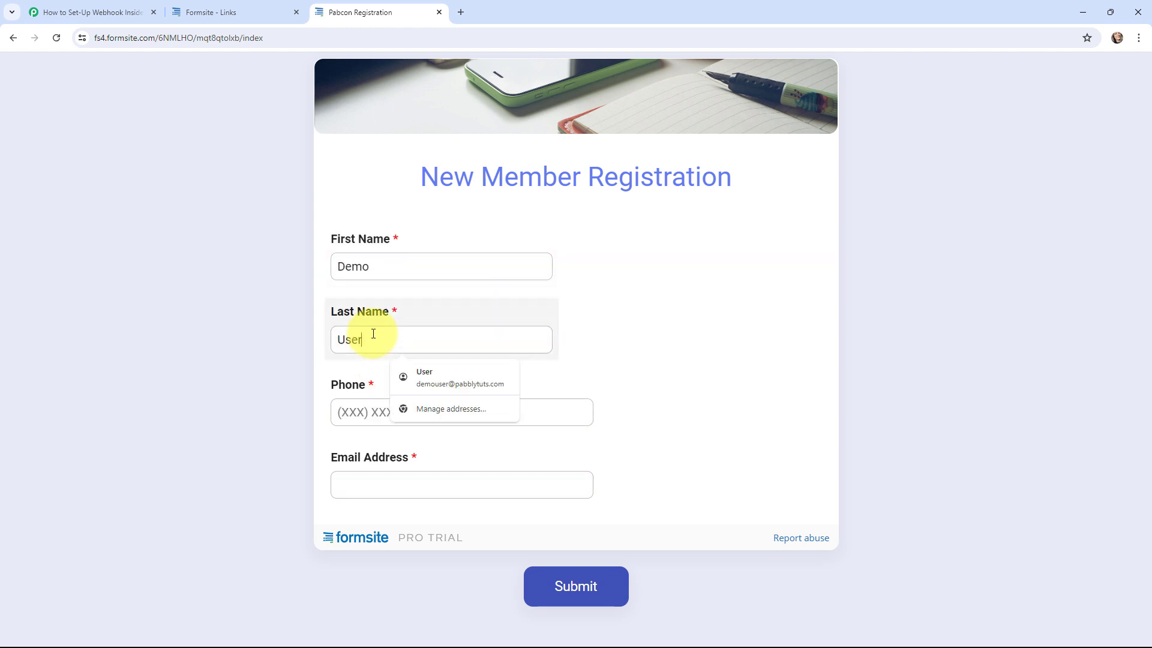
left_click(365, 420)
type("5555555555")
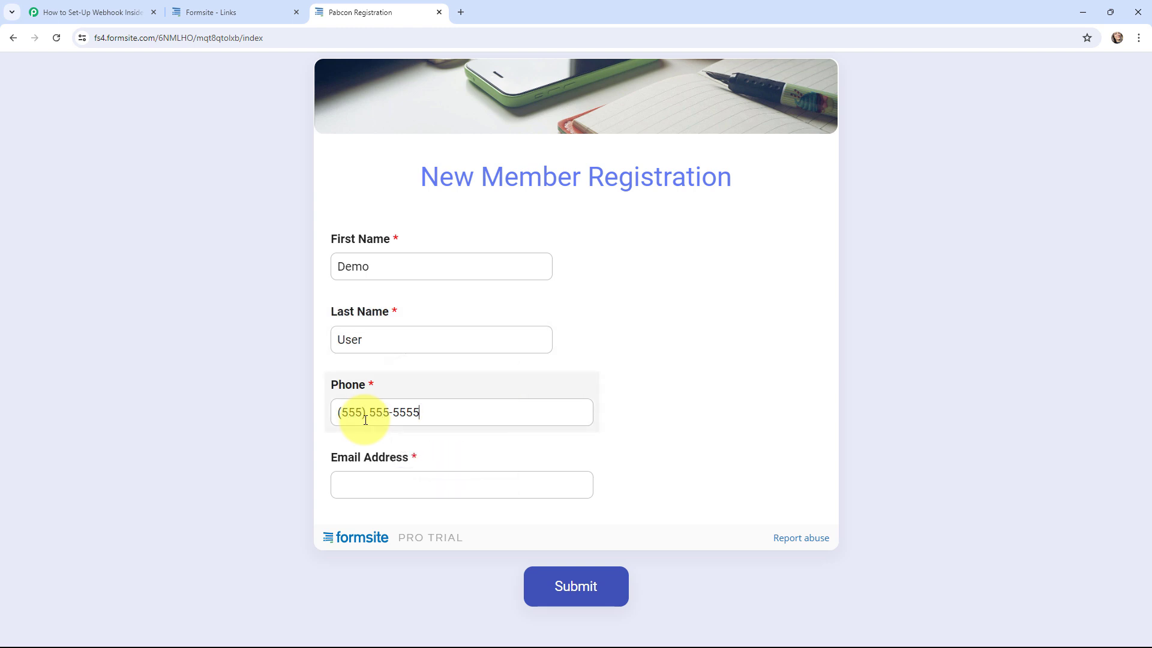
left_click(375, 492)
left_click(442, 520)
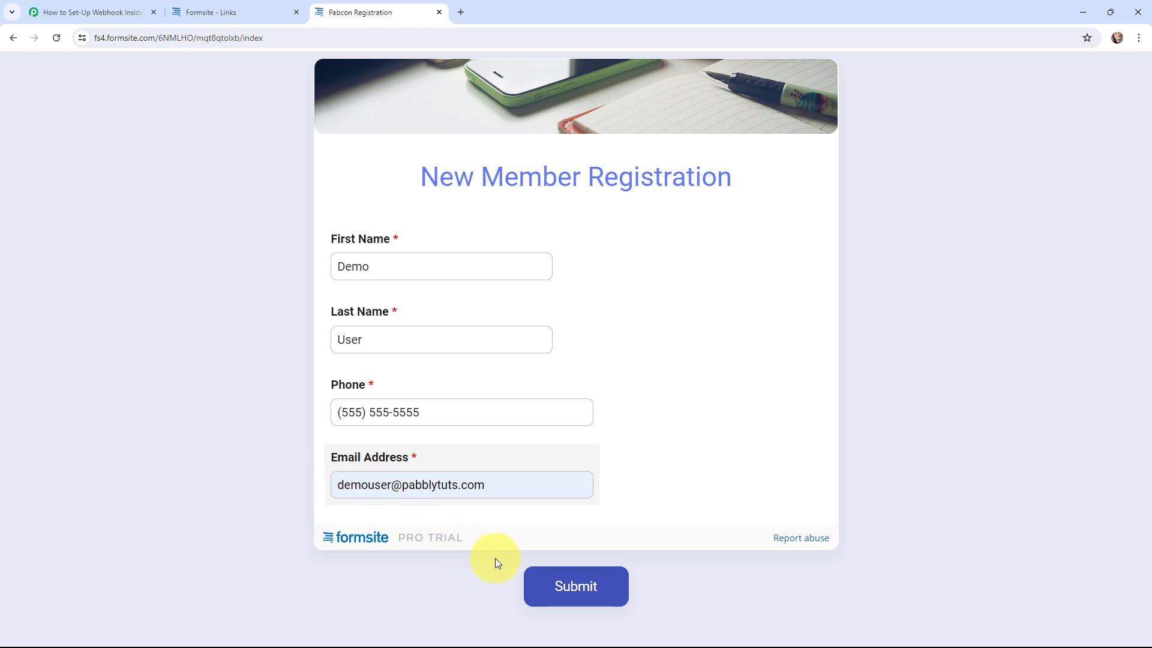
left_click(568, 584)
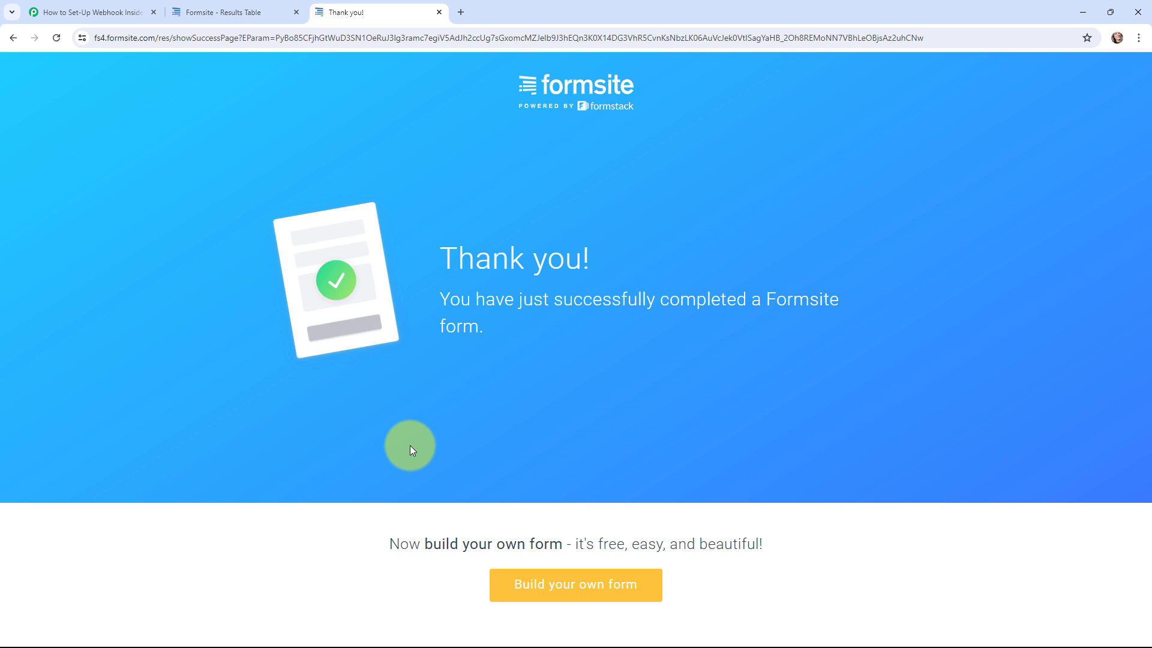
Return to the Pabcon Registration form's results table in Formsite and check the entry for the test submission across its columns.
left_click(262, 7)
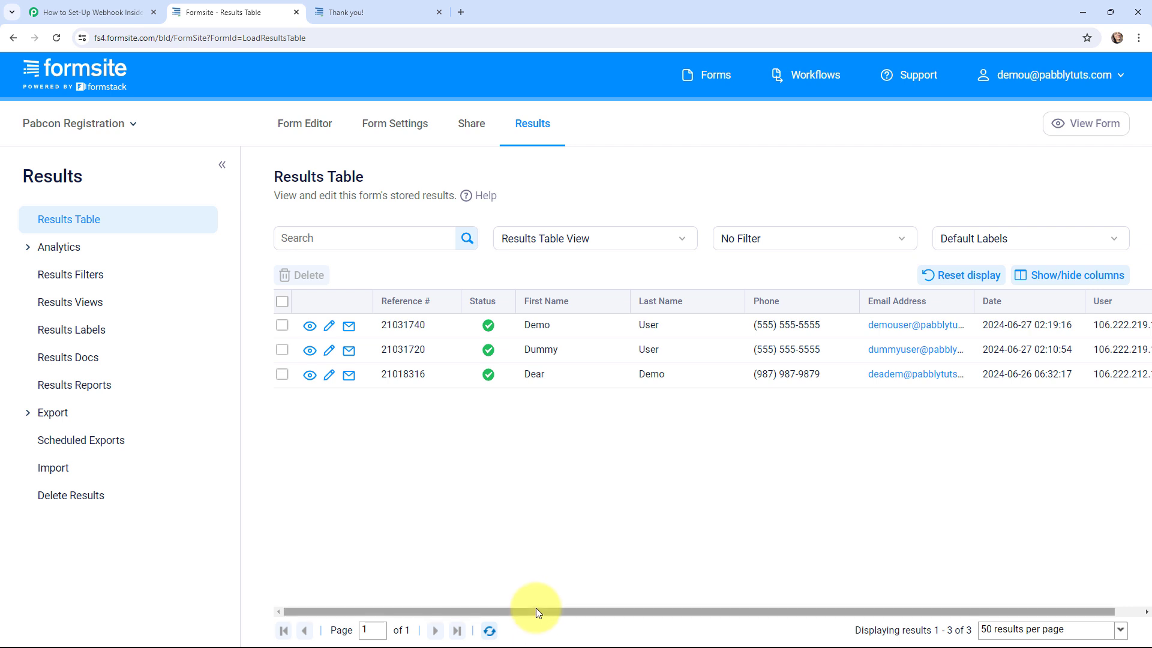
left_click_drag(535, 607, 652, 607)
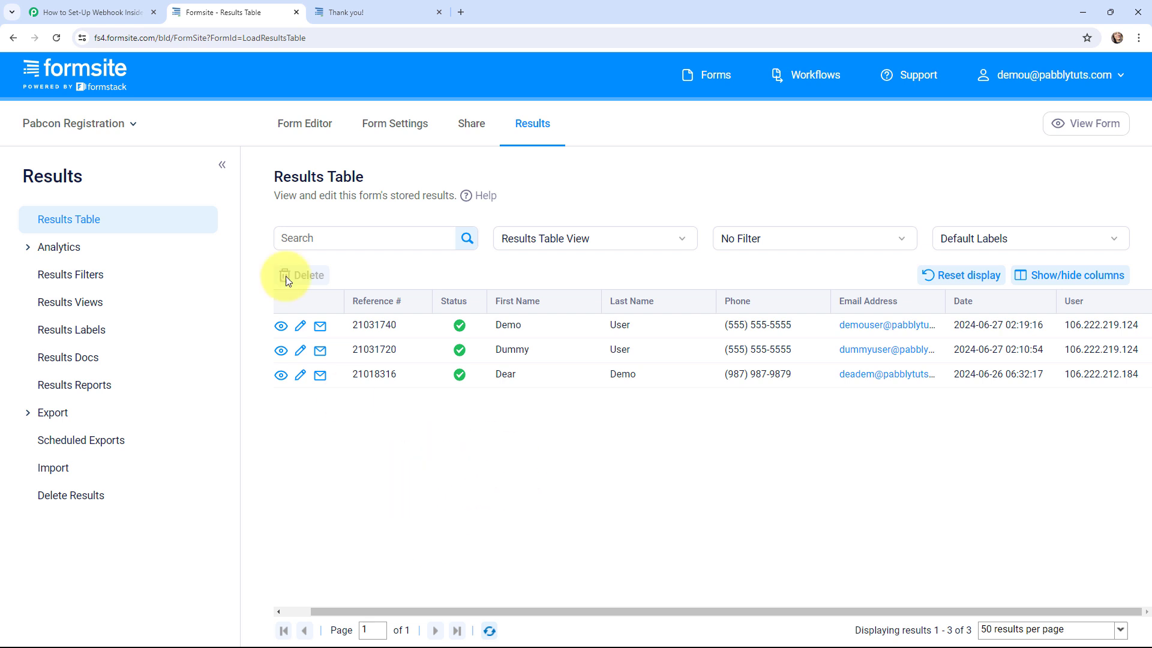
Switch to Pabbly Connect and examine the captured webhook response for the submitted email, phone, name, result Id and dates.
left_click(108, 12)
scroll(150, 276, "down", 8)
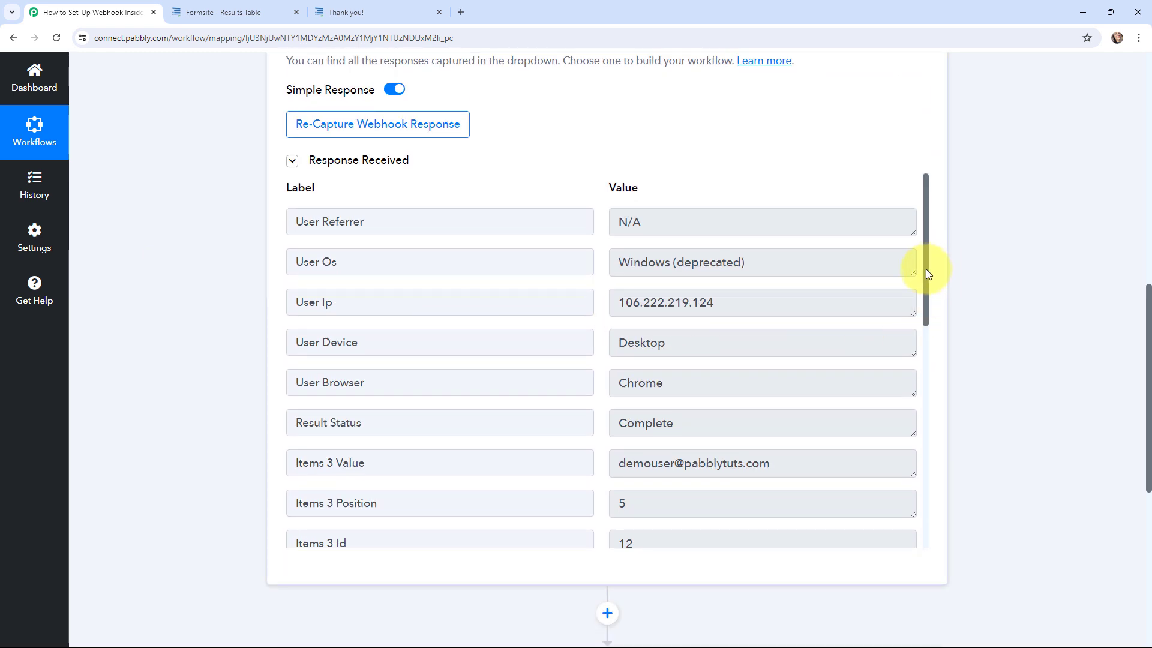
left_click_drag(926, 269, 937, 344)
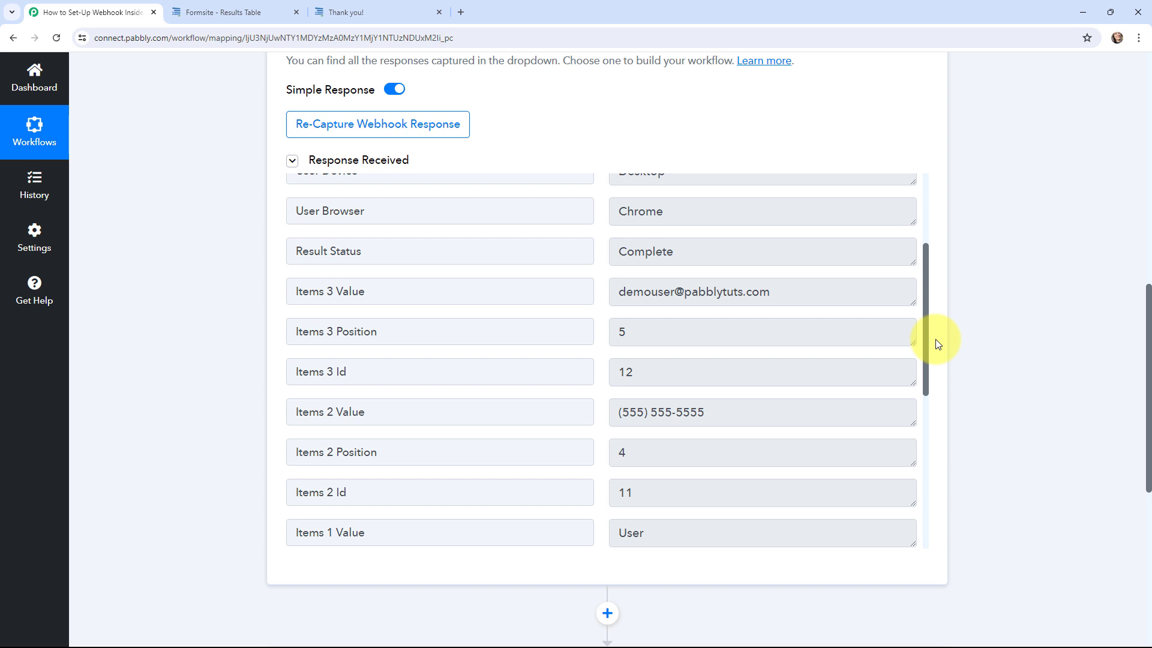
scroll(938, 344, "down", 1)
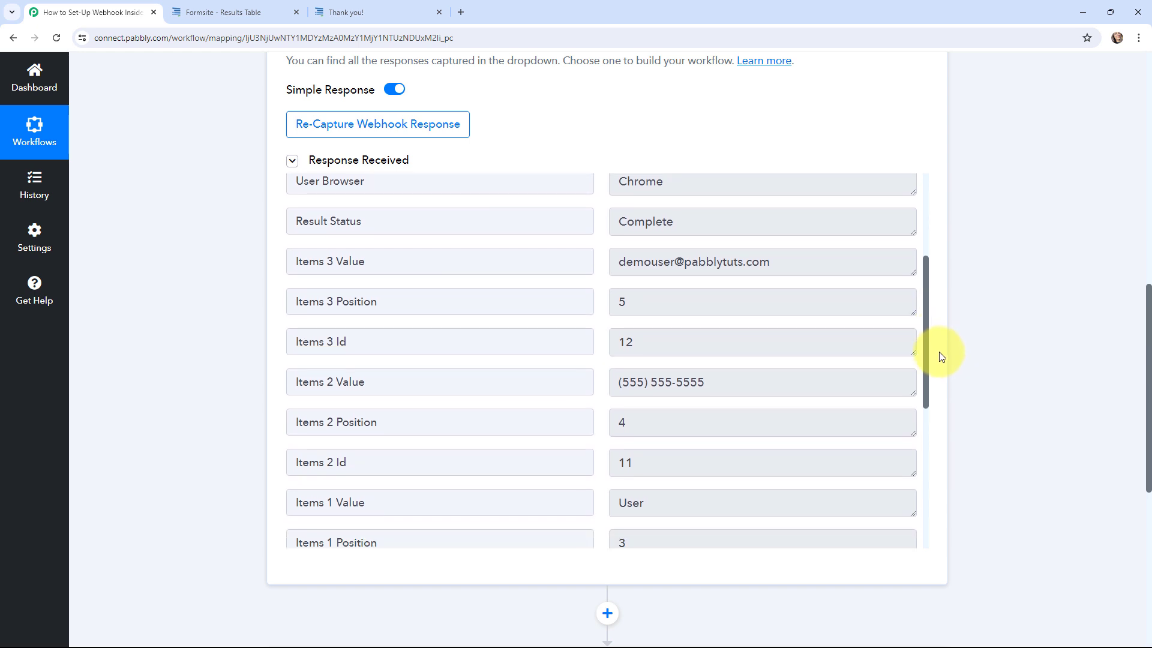
left_click_drag(618, 262, 802, 280)
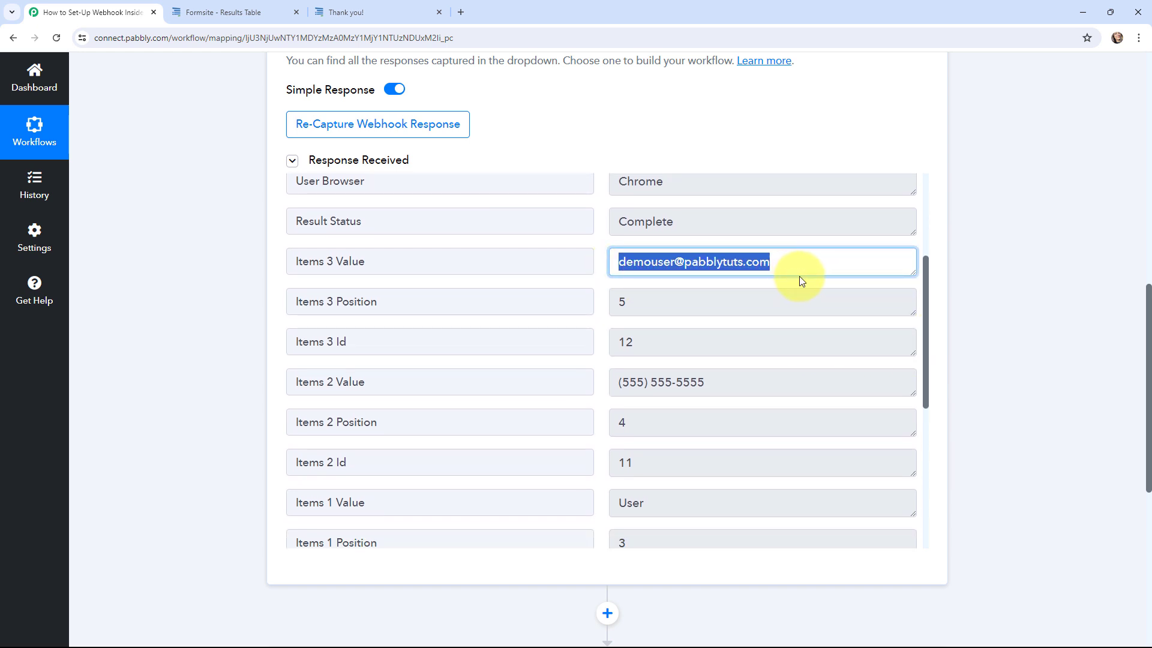
left_click(1026, 297)
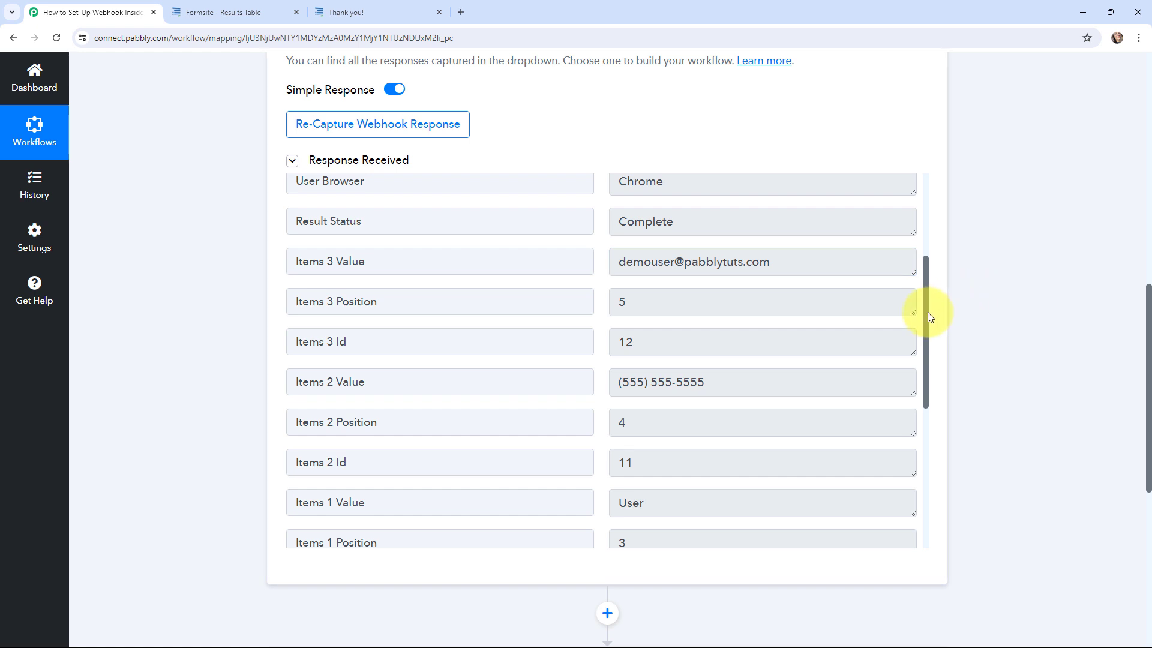
left_click_drag(927, 315, 928, 354)
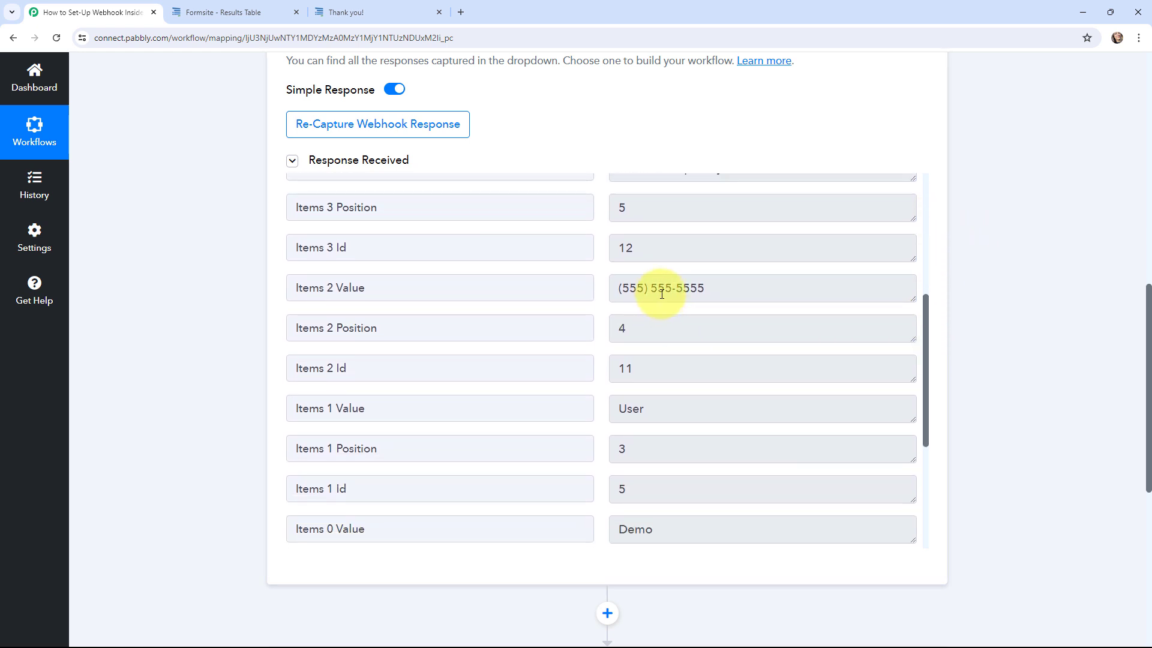
scroll(625, 442, "down", 3)
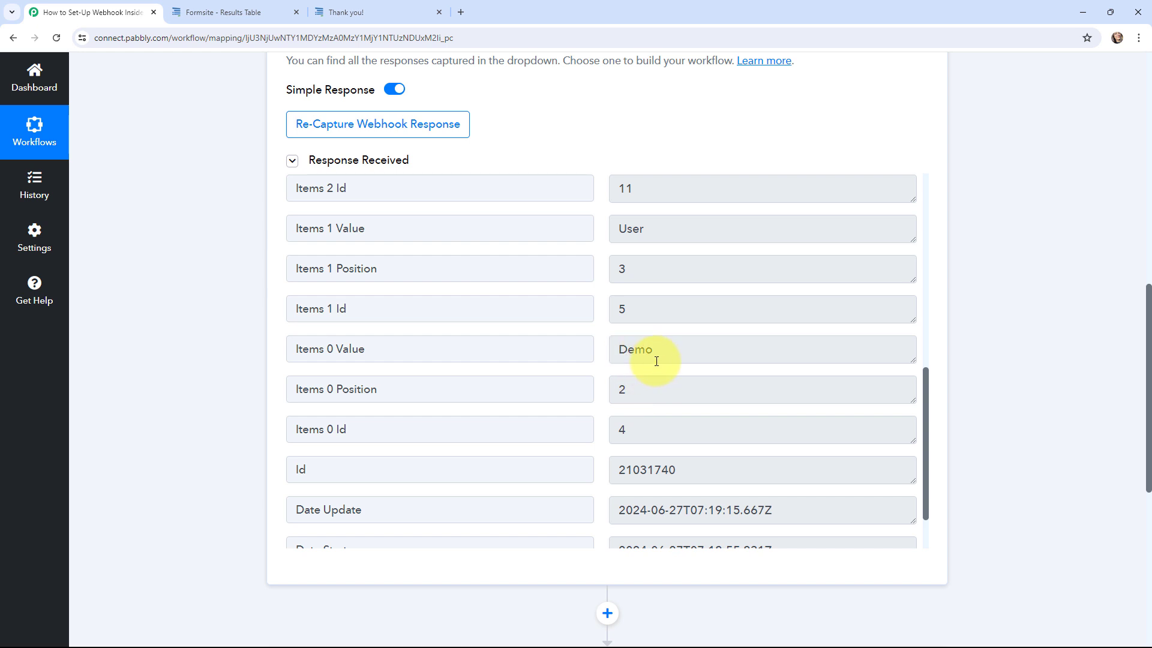
scroll(600, 396, "down", 2)
double_click(702, 413)
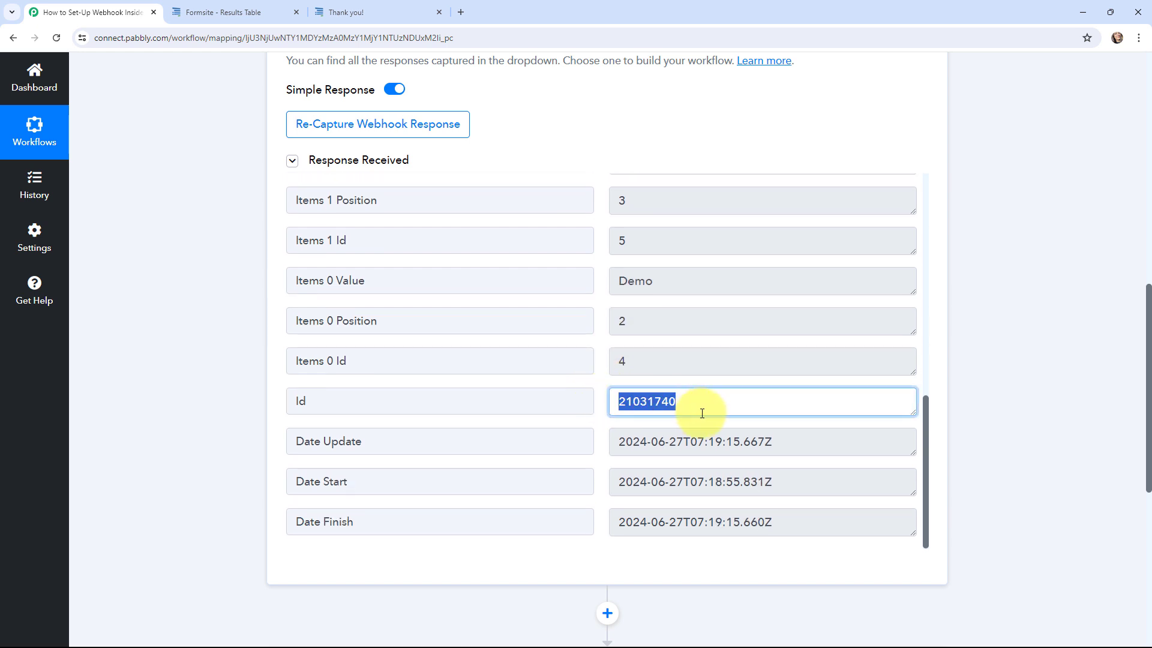
left_click(603, 453)
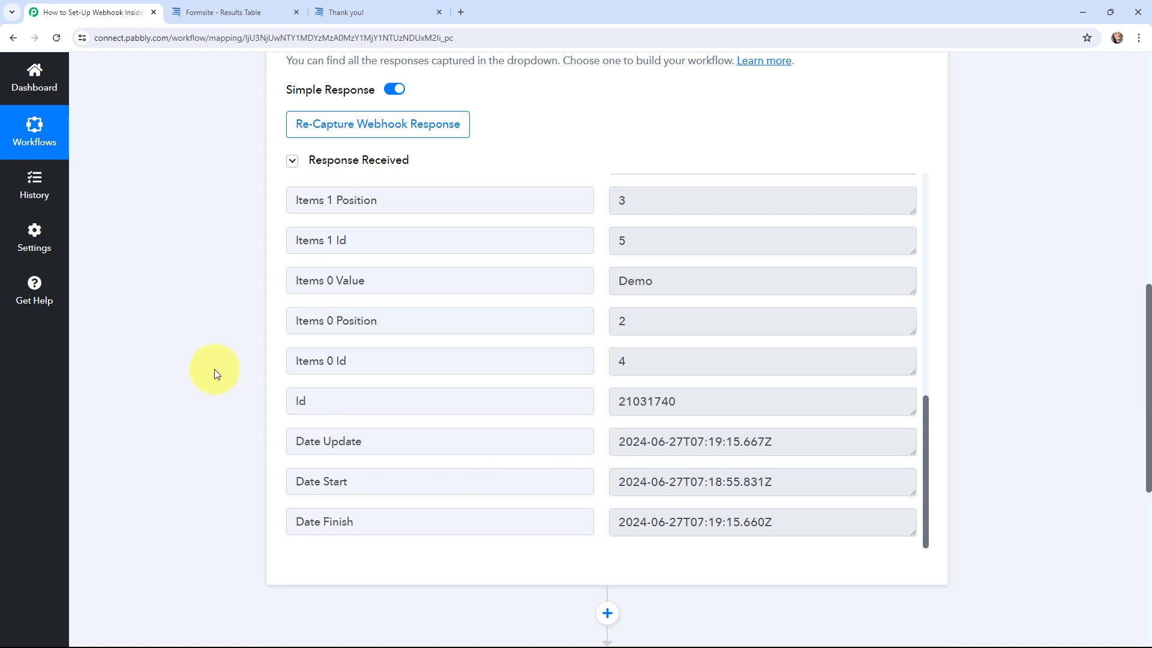
Check the explanation of the Formsite trigger's Instant label and collapse the trigger step.
scroll(214, 369, "up", 10)
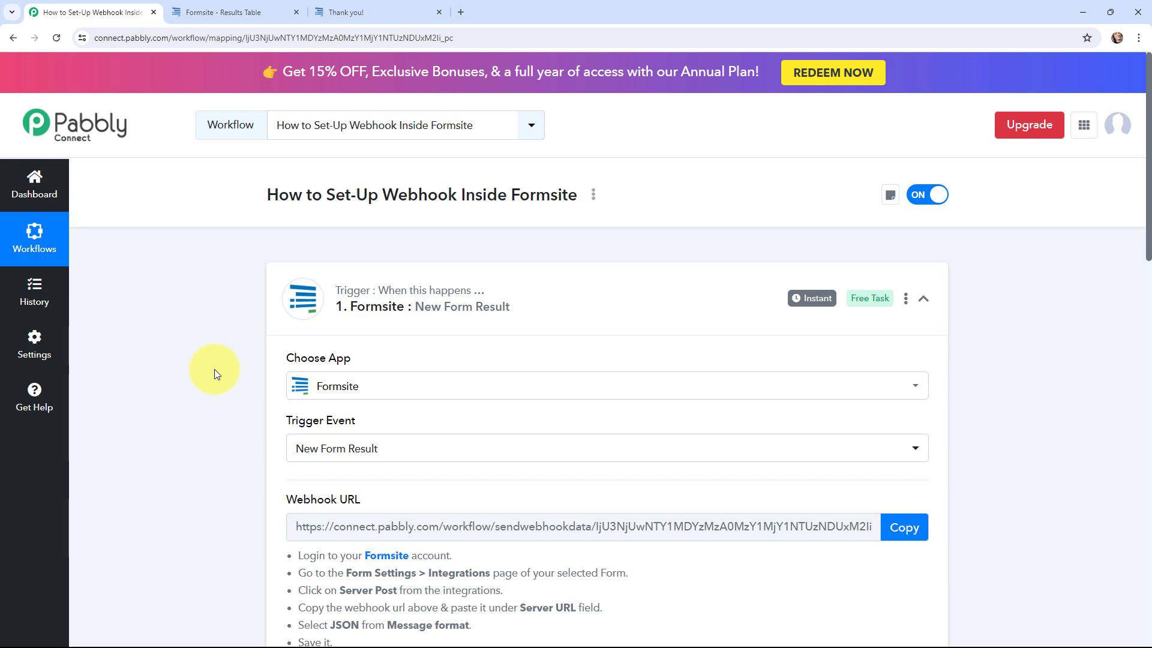
mouse_move(821, 300)
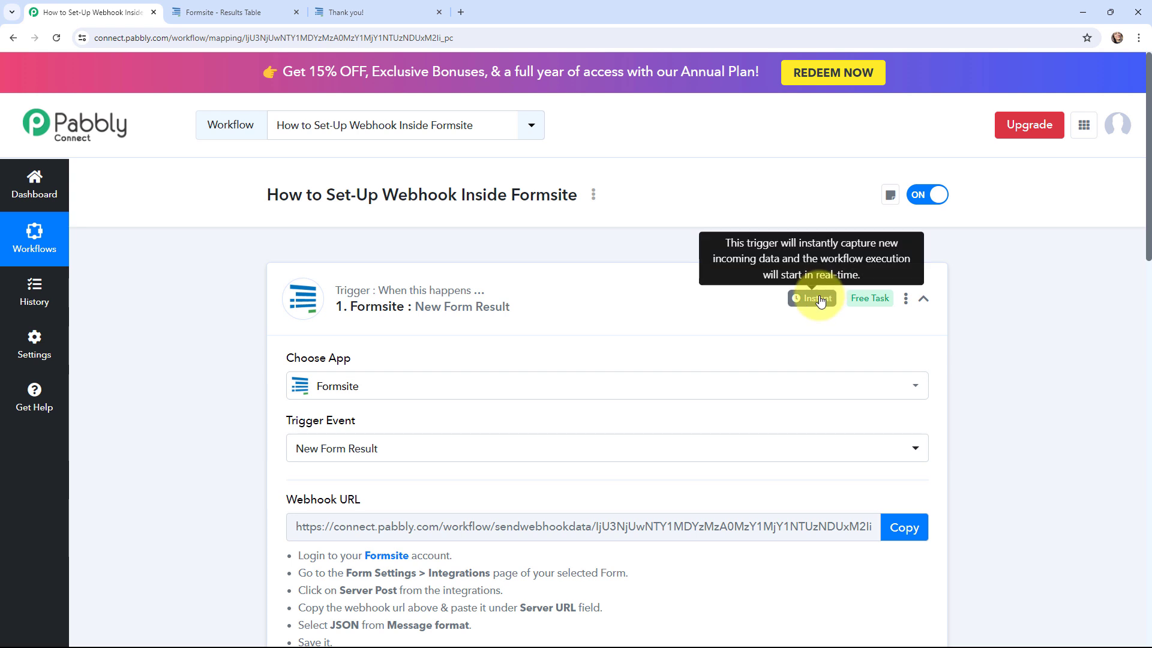
left_click(279, 279)
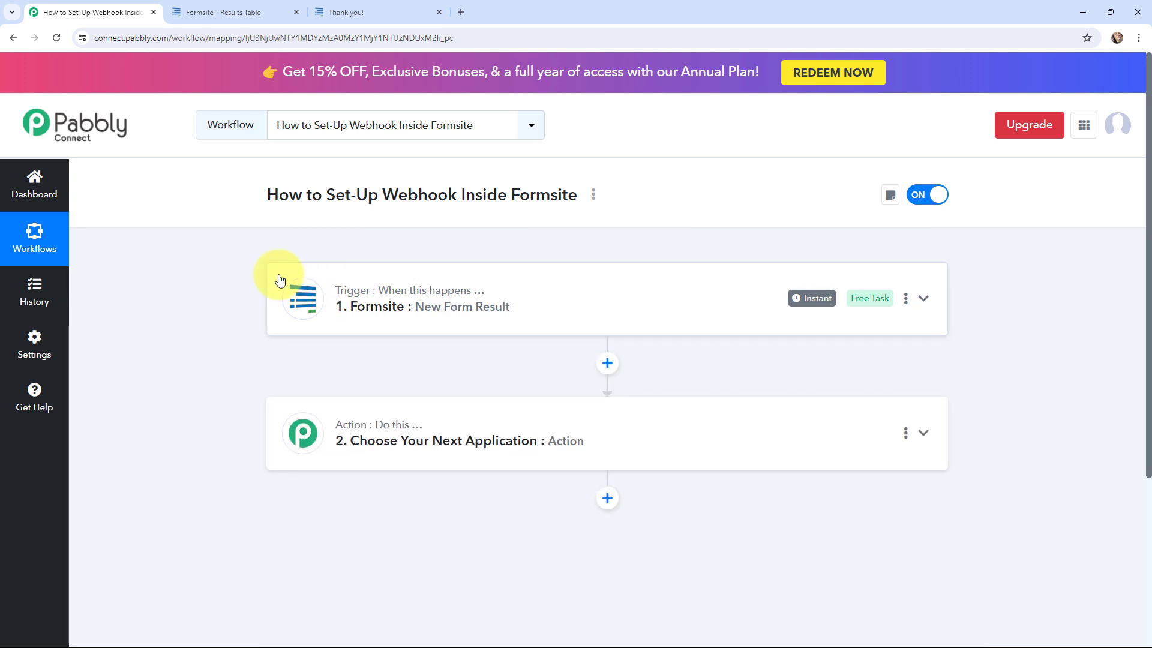
Expand the workflow's second step to view the applications available for the action, and collapse it again.
left_click(287, 431)
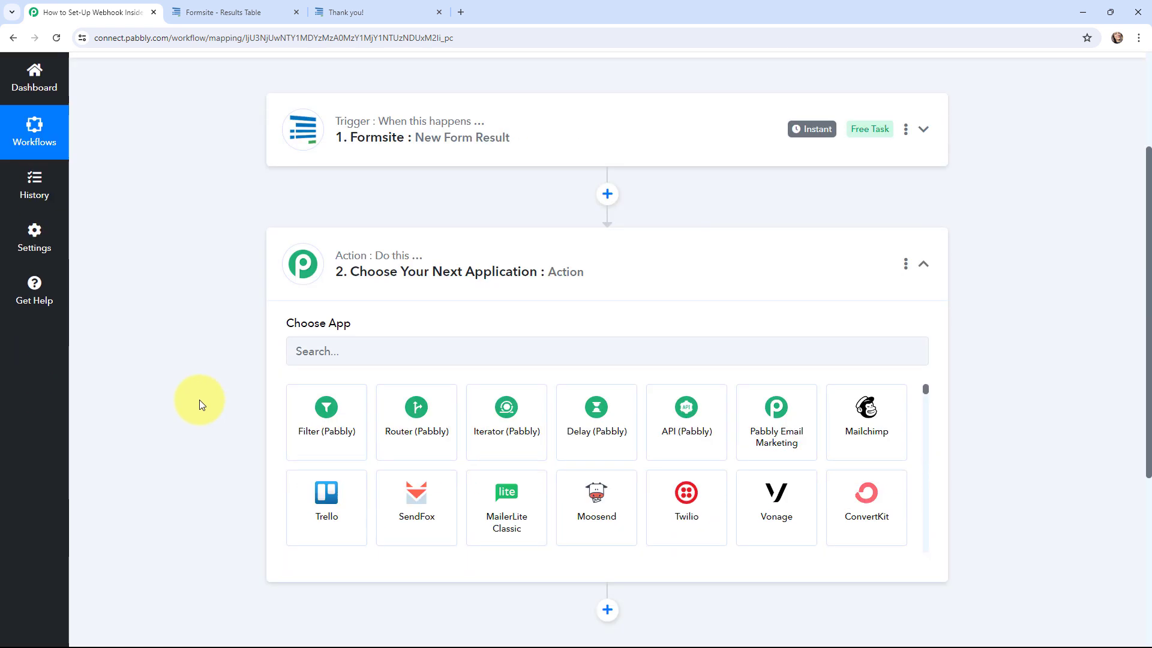
scroll(199, 400, "down", 1)
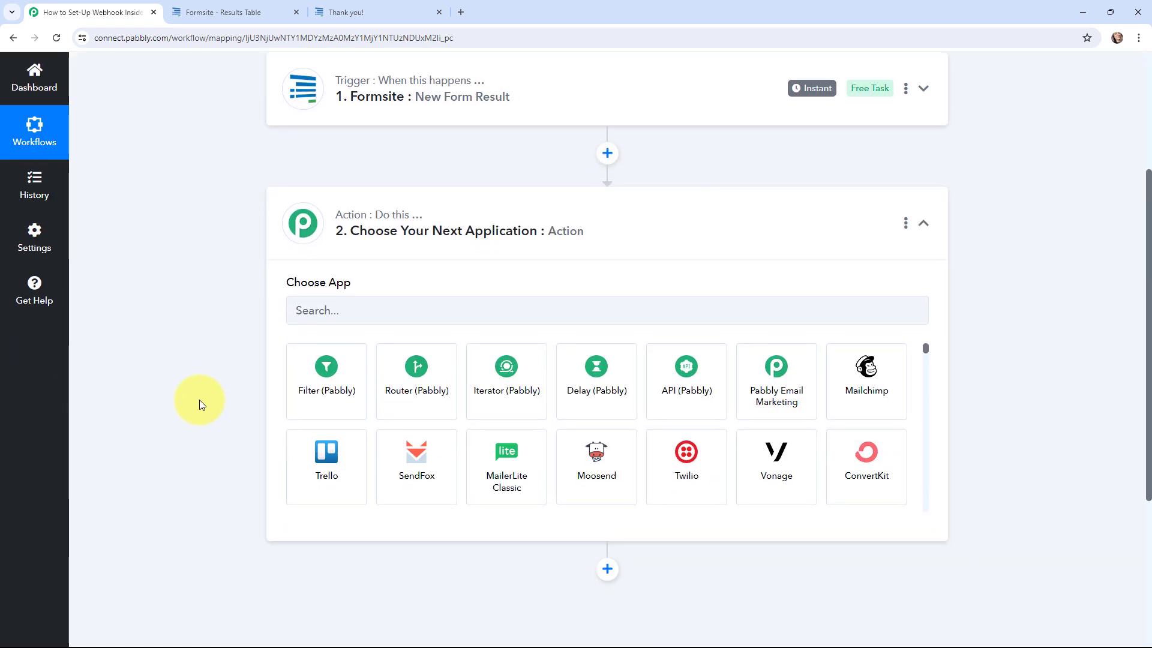
left_click(271, 202)
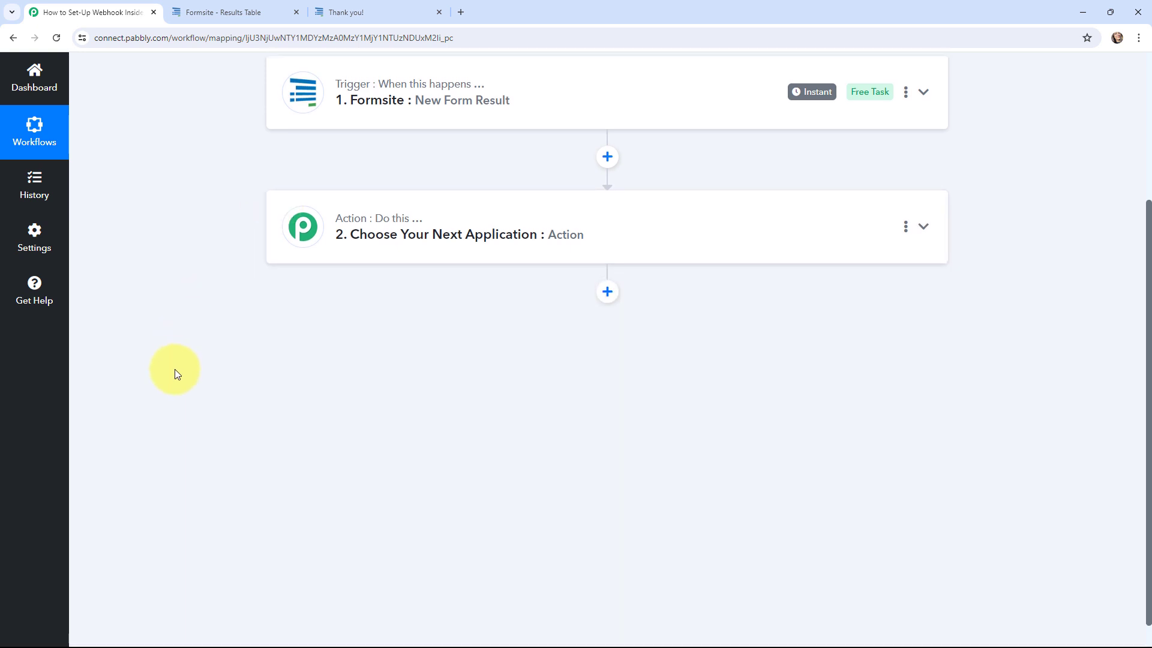
scroll(174, 369, "up", 3)
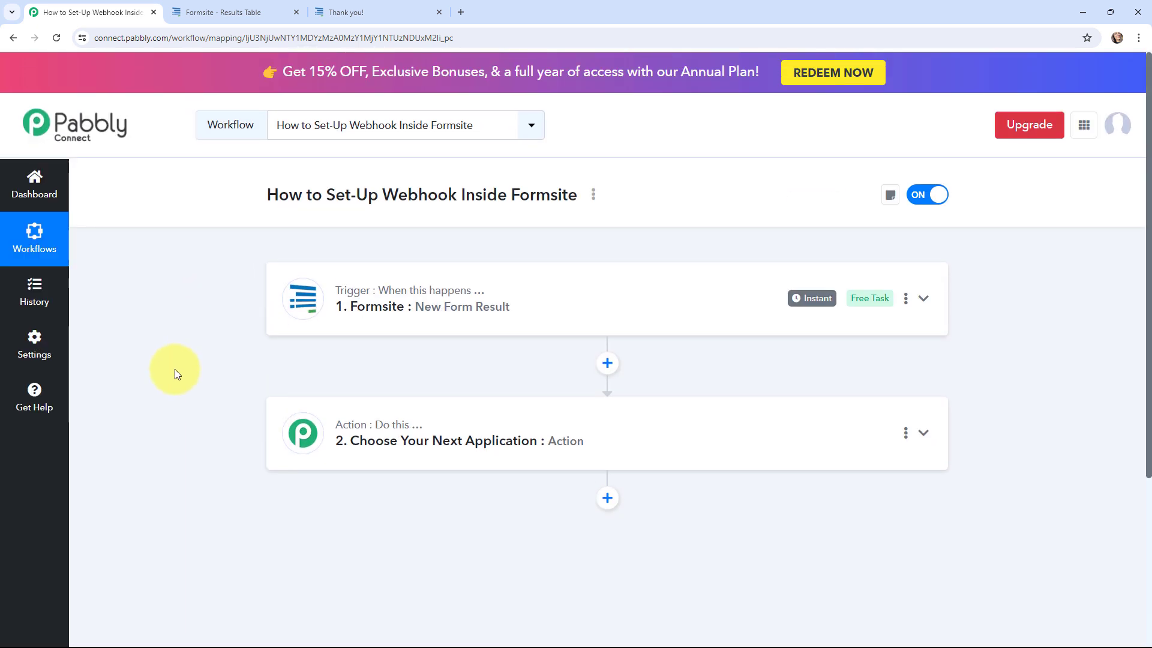